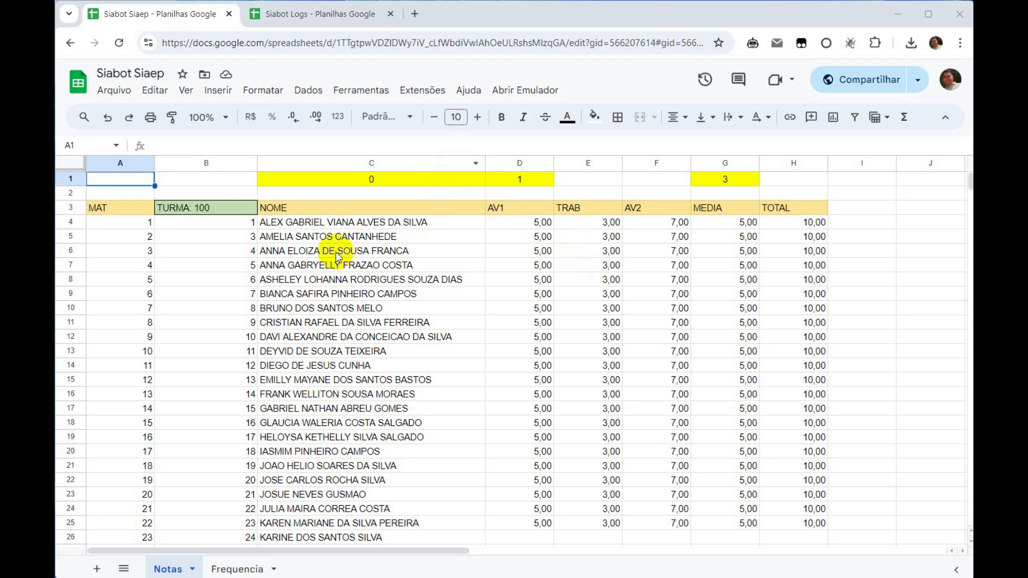
# Examine the class rosters and the AV1, TRAB, AV2 and MEDIA grade columns on the Notas sheet.
pyautogui.click(317, 256)
pyautogui.scroll(-18, 334, 334)
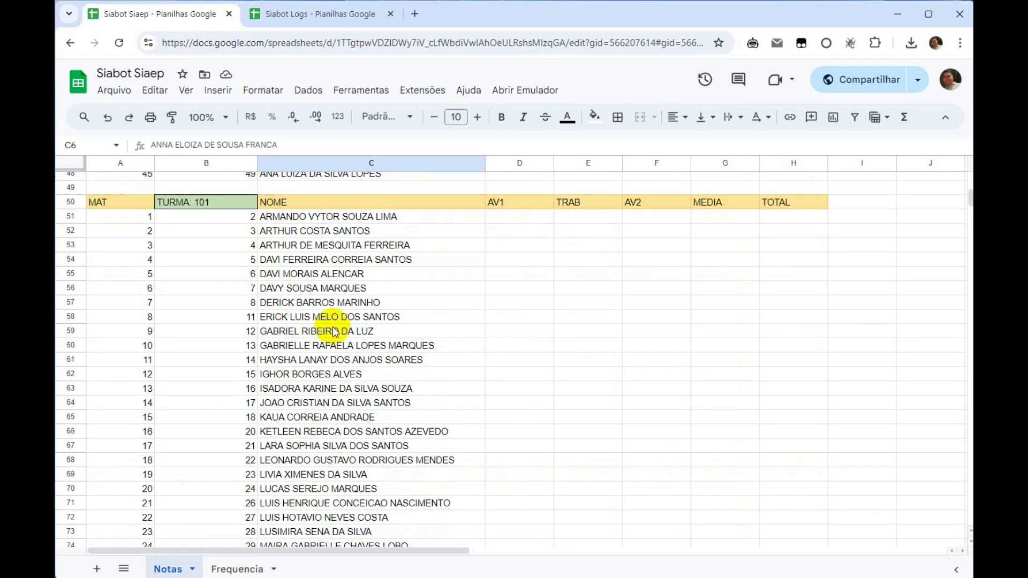
pyautogui.scroll(-8, 333, 333)
pyautogui.scroll(20, 337, 354)
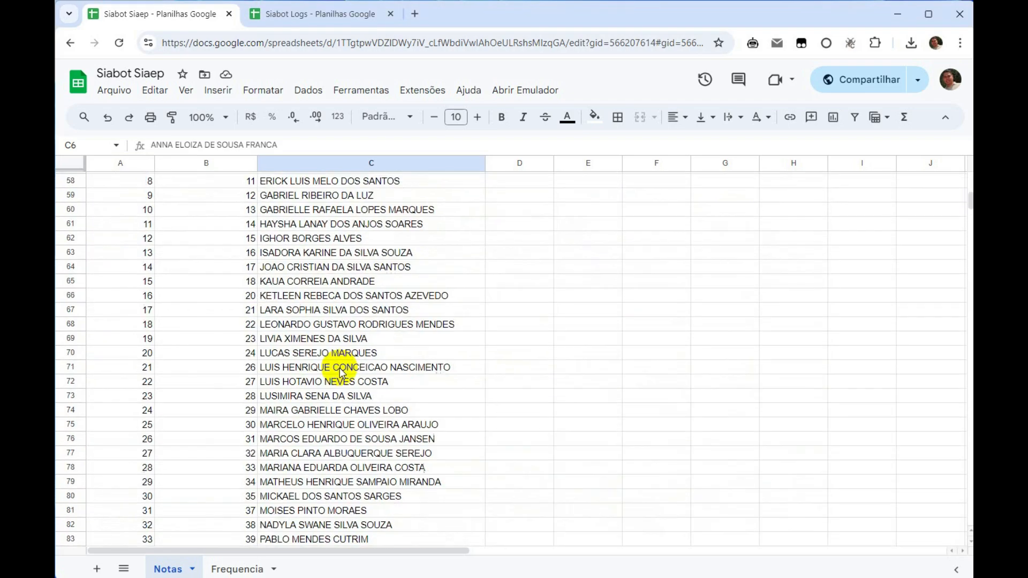
pyautogui.scroll(8, 340, 373)
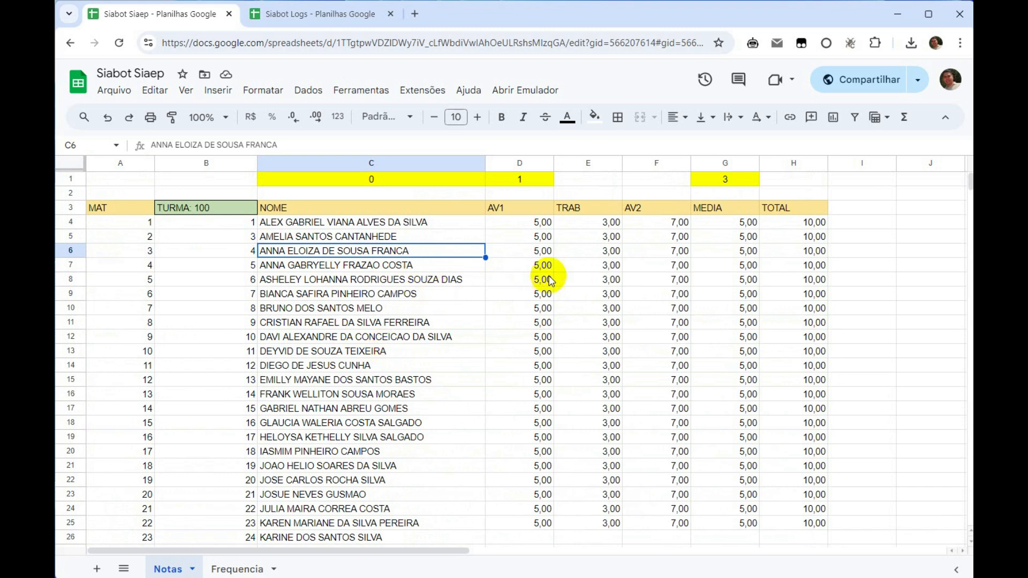
pyautogui.moveTo(532, 225); pyautogui.dragTo(752, 485)
pyautogui.click(837, 479)
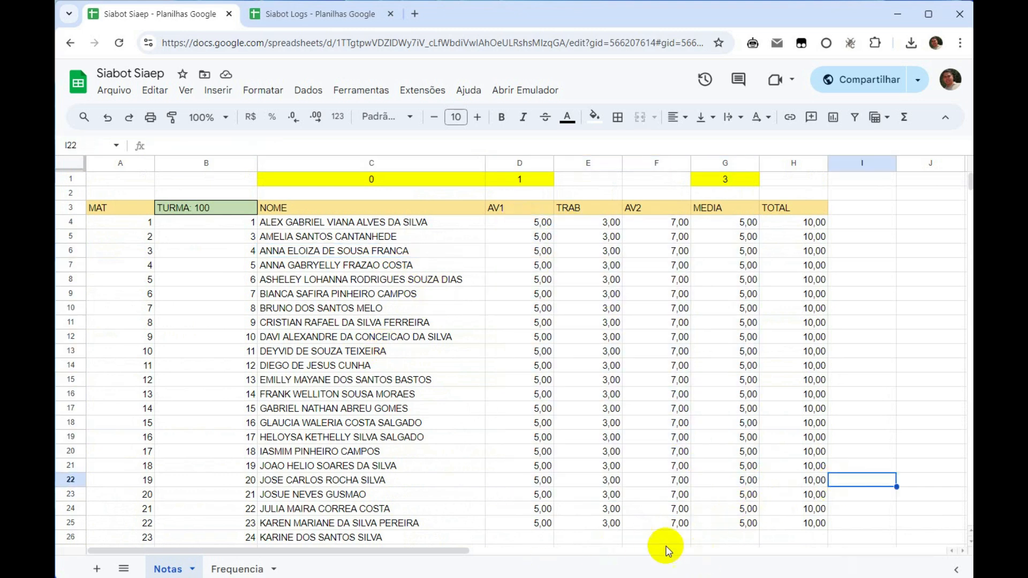
# Center the contents of the TOTAL column on the Frequencia sheet.
pyautogui.click(236, 568)
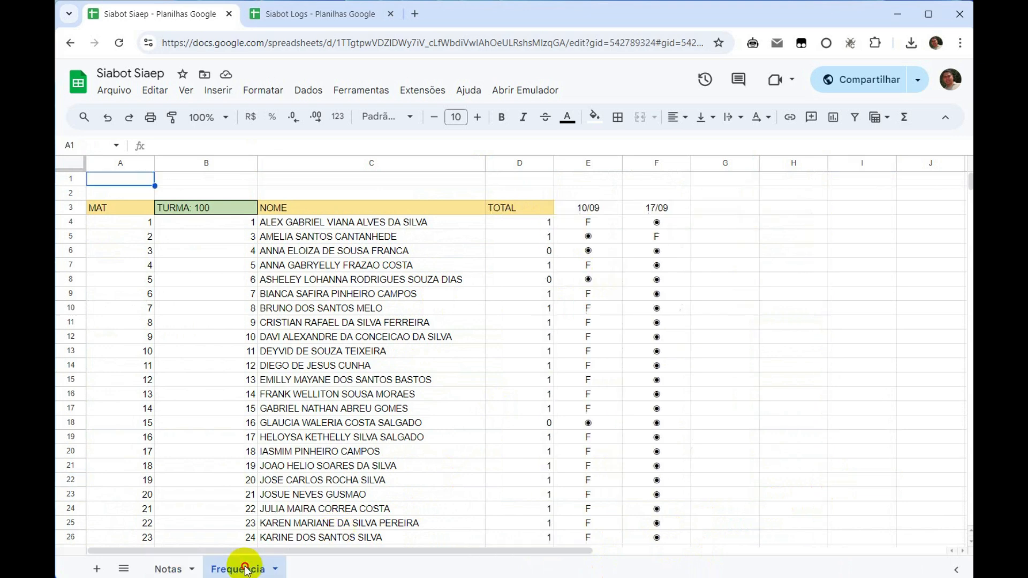
pyautogui.click(569, 222)
pyautogui.click(527, 162)
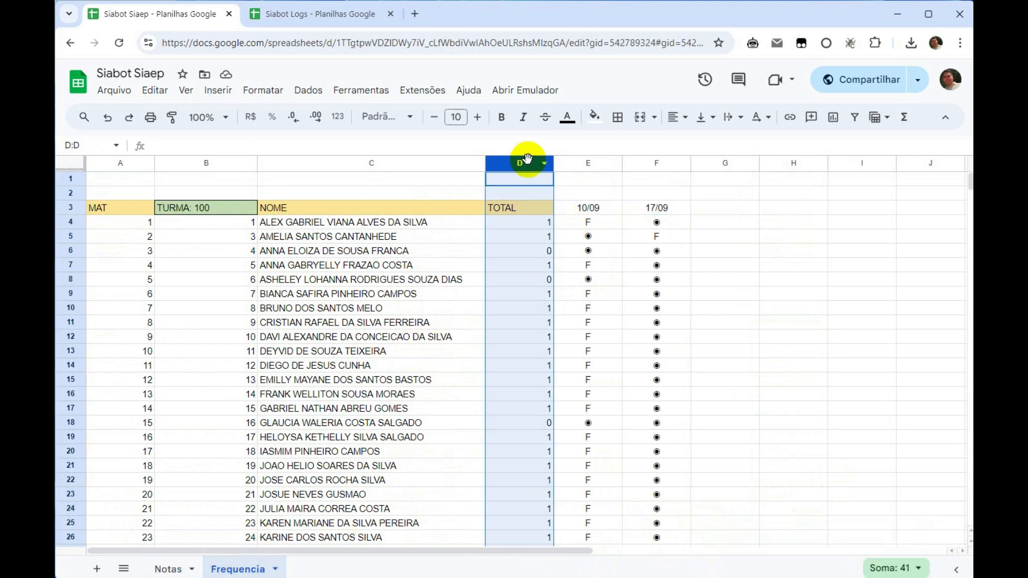
pyautogui.click(678, 117)
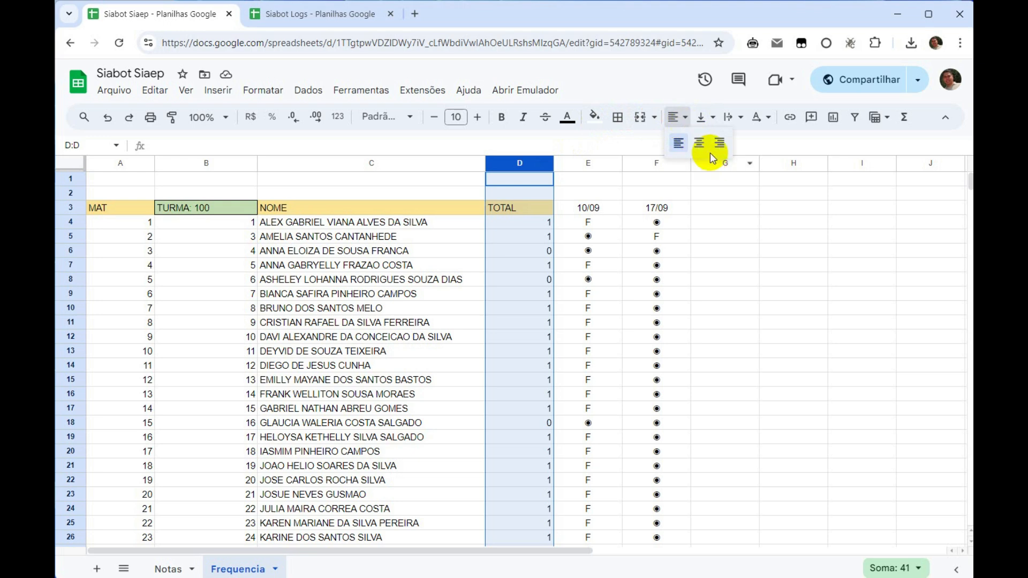
pyautogui.click(706, 138)
pyautogui.click(523, 335)
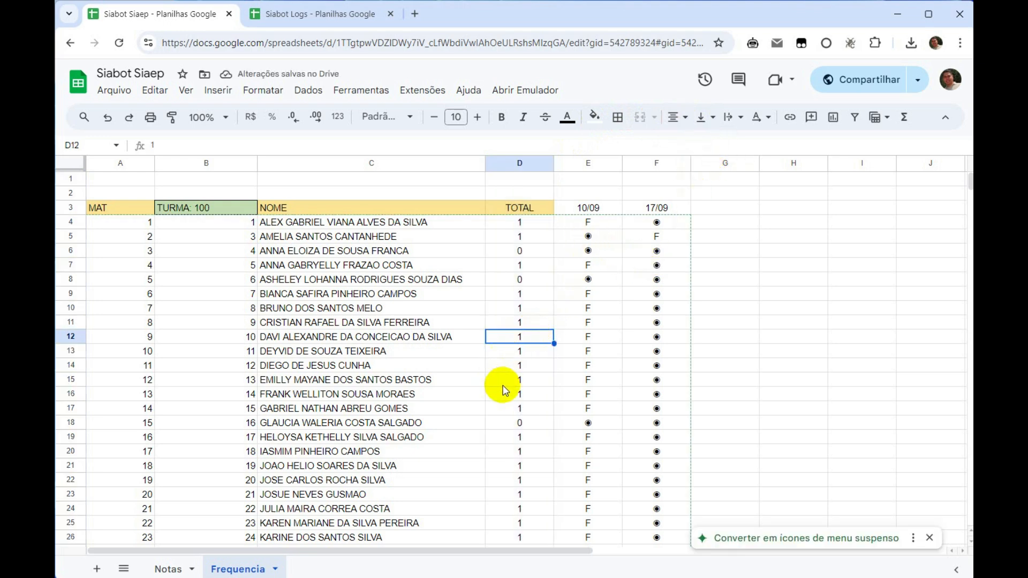
# Switch to Diário Eletrônico, view the SiaBot extension's commands, and open the Turmas page under Área do Professor.
pyautogui.click(752, 43)
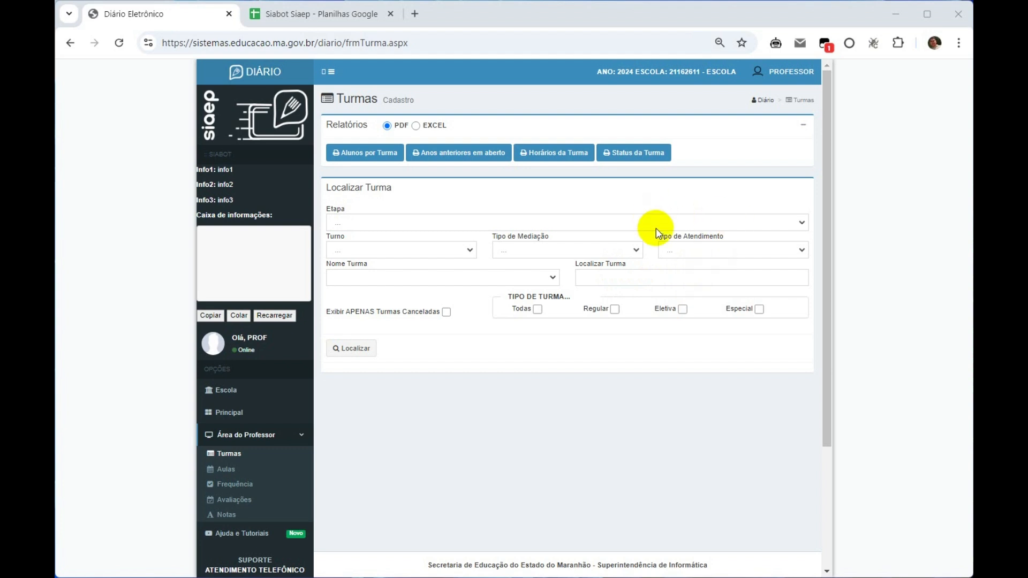
pyautogui.click(774, 44)
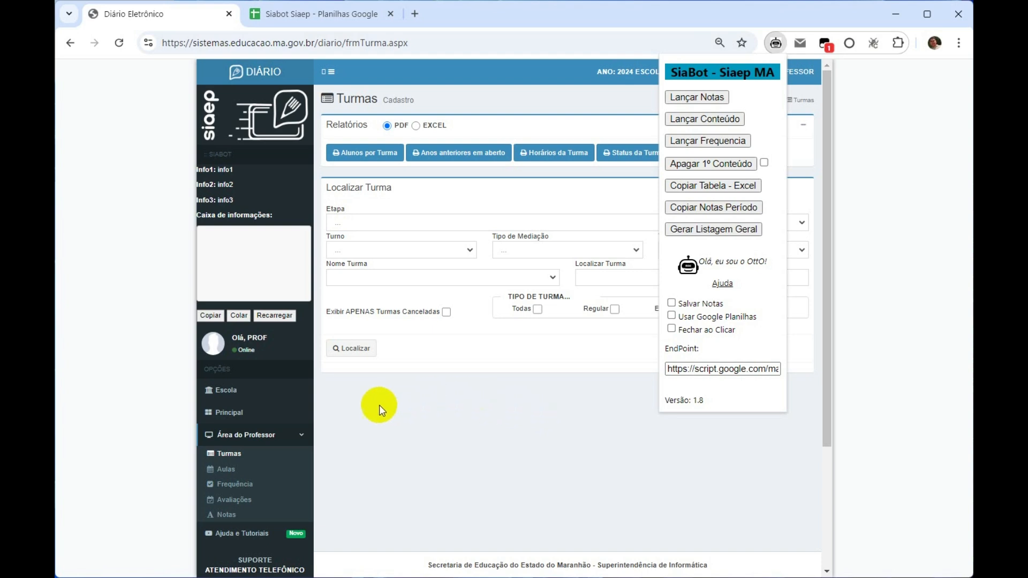
pyautogui.click(230, 456)
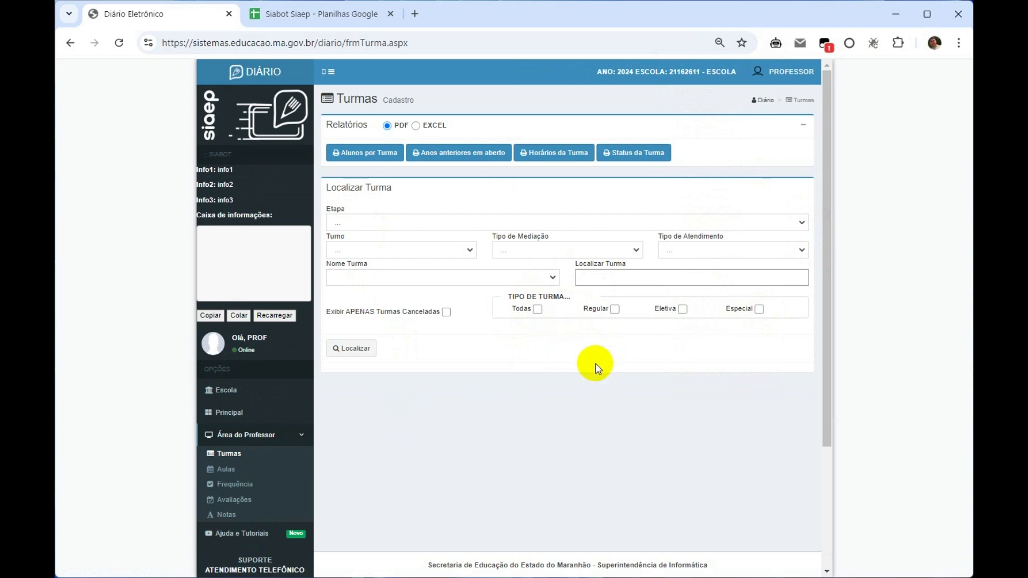
# List the classes of type Regular, check the Eletiva type, and clear the class type filter.
pyautogui.click(615, 309)
pyautogui.scroll(-1, 595, 350)
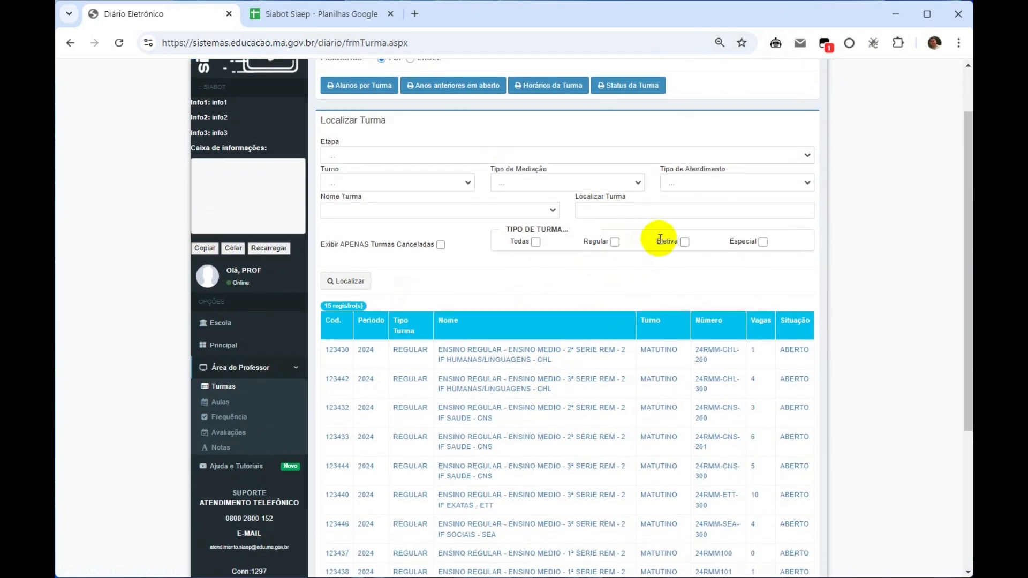
pyautogui.click(684, 243)
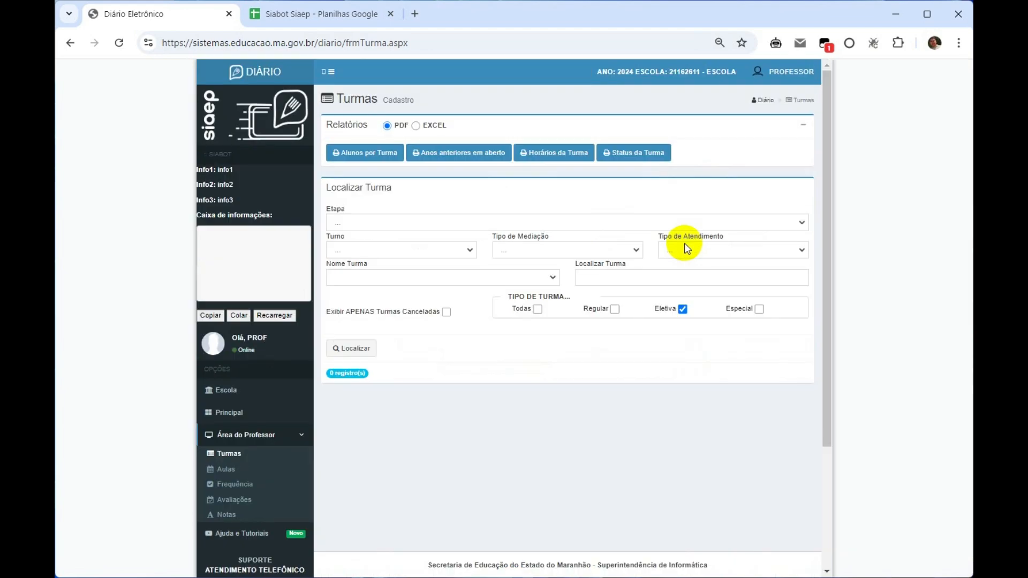
pyautogui.click(683, 309)
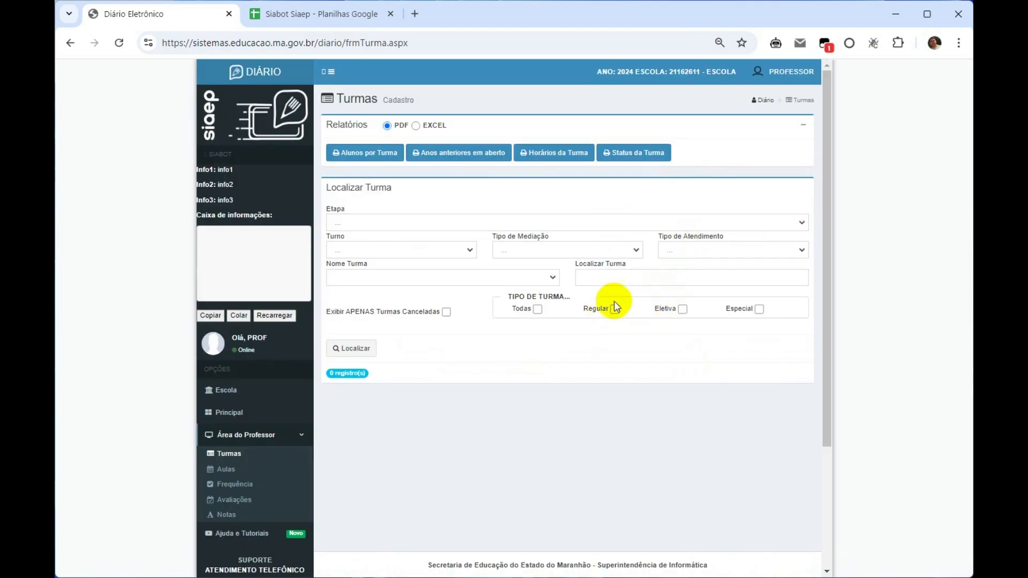
# Search for classes whose number contains 10.
pyautogui.click(609, 279)
pyautogui.write('10')
pyautogui.click(344, 351)
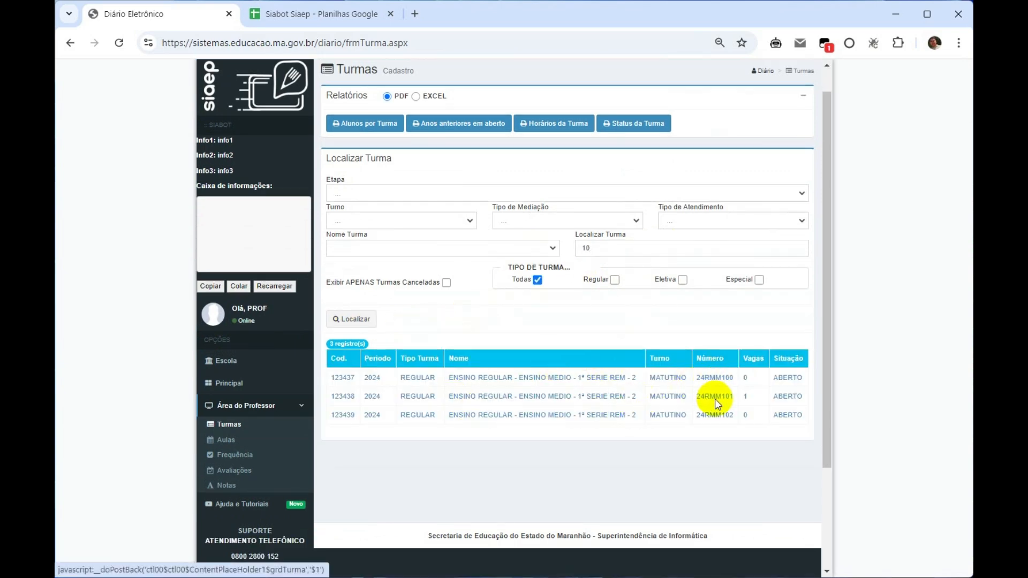
# Replace the class search text with 20 and locate the matching classes.
pyautogui.doubleClick(586, 248)
pyautogui.write('2')
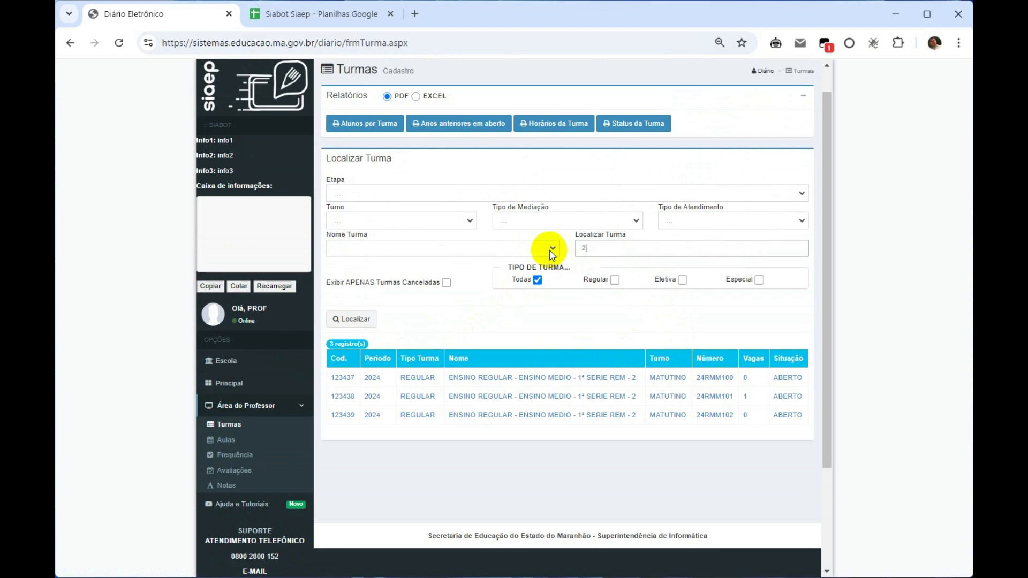
pyautogui.write('0')
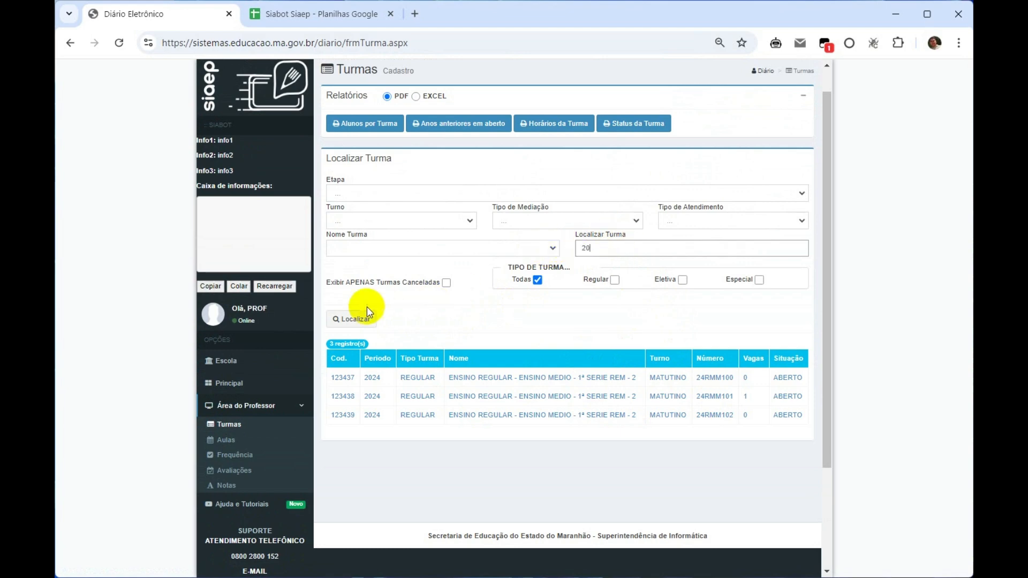
pyautogui.click(345, 318)
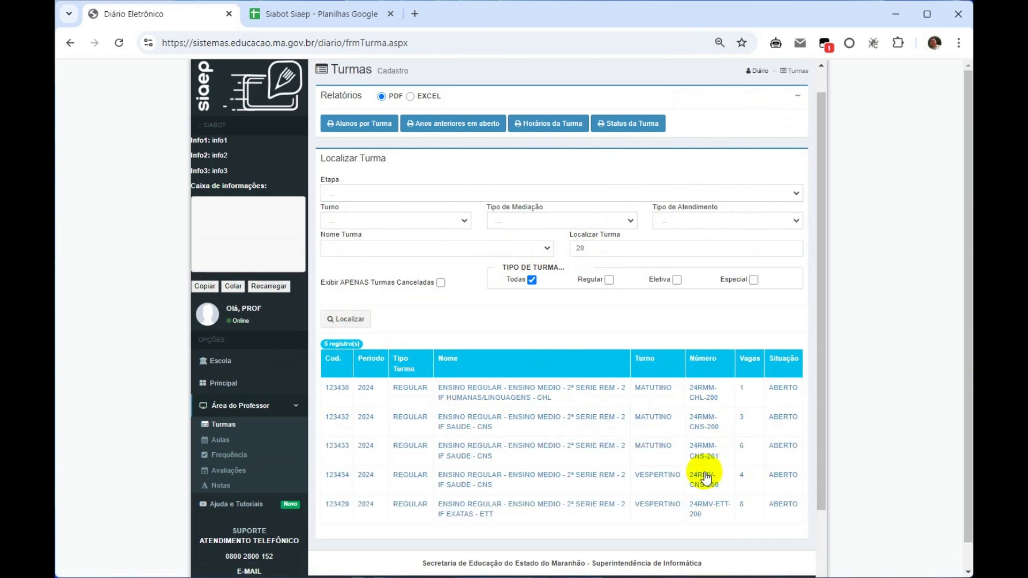
# Search the class list for 30 and look through the matching classes.
pyautogui.moveTo(591, 248); pyautogui.dragTo(542, 245)
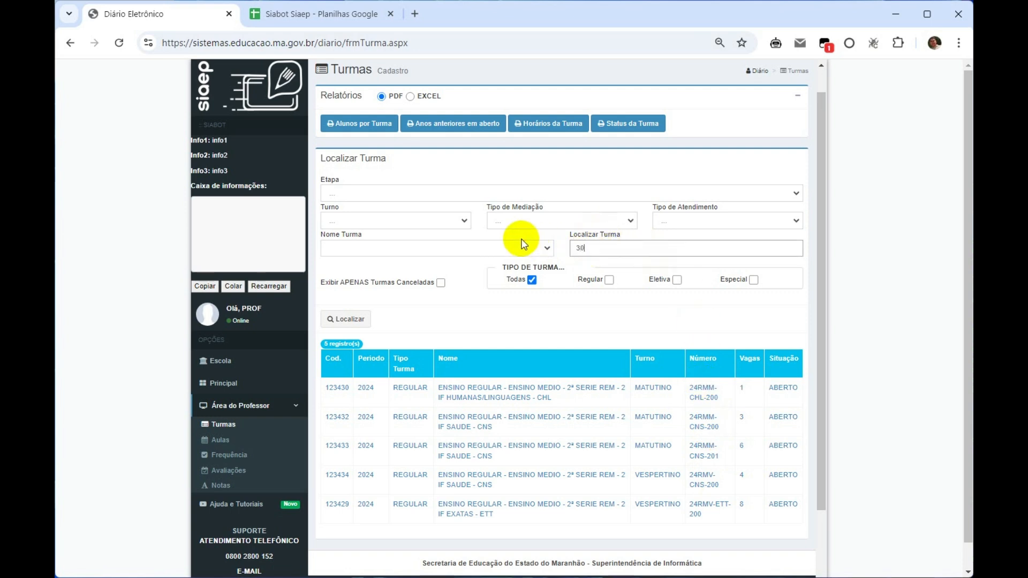
pyautogui.click(345, 319)
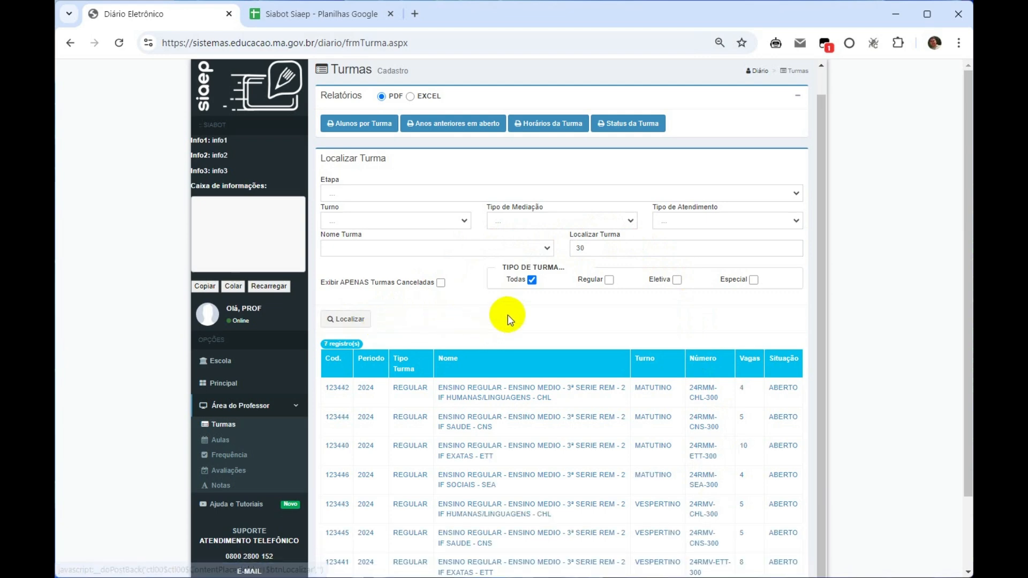
pyautogui.scroll(-1, 514, 321)
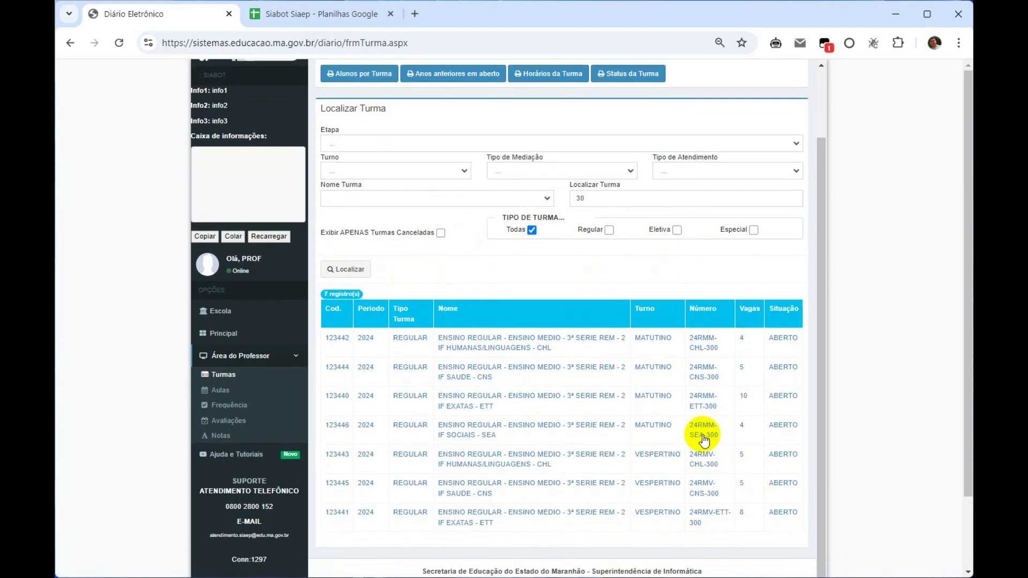
# Clear the class search text and list classes of all types.
pyautogui.doubleClick(600, 203)
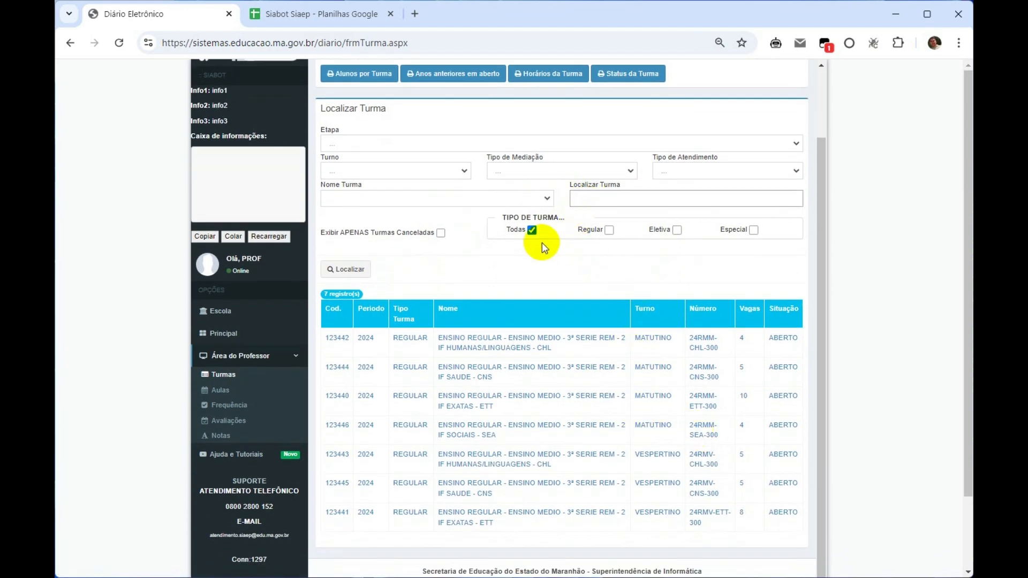
pyautogui.click(532, 230)
pyautogui.click(530, 230)
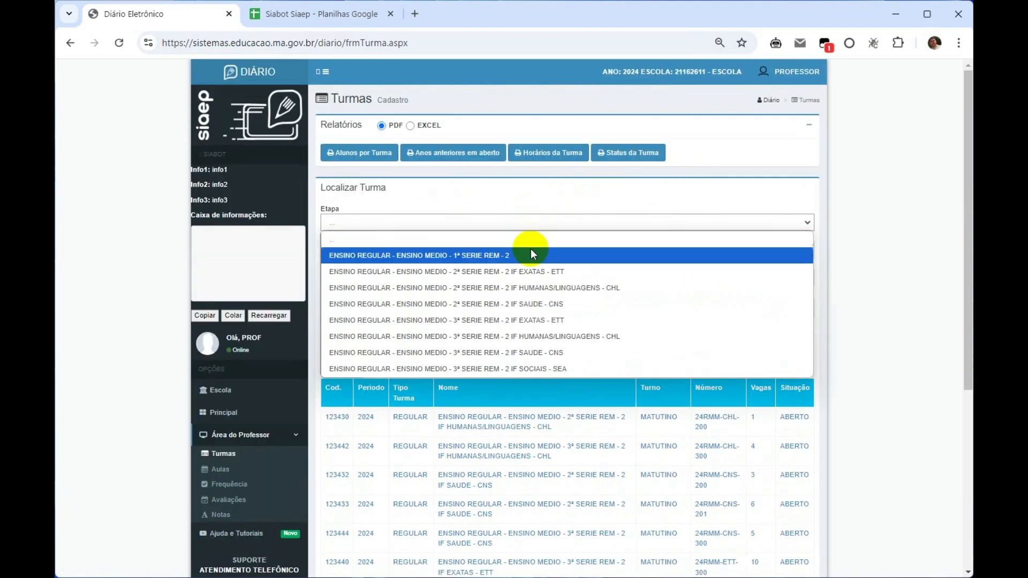
pyautogui.click(588, 189)
# Deselect the Todas class type and locate the classes matching 10.
pyautogui.click(536, 310)
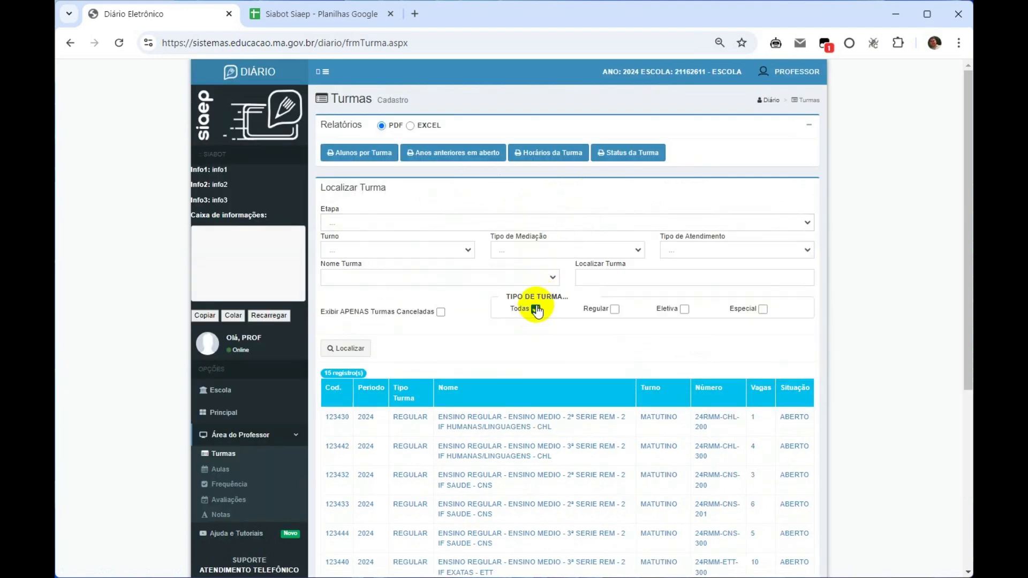
pyautogui.click(536, 309)
pyautogui.click(590, 277)
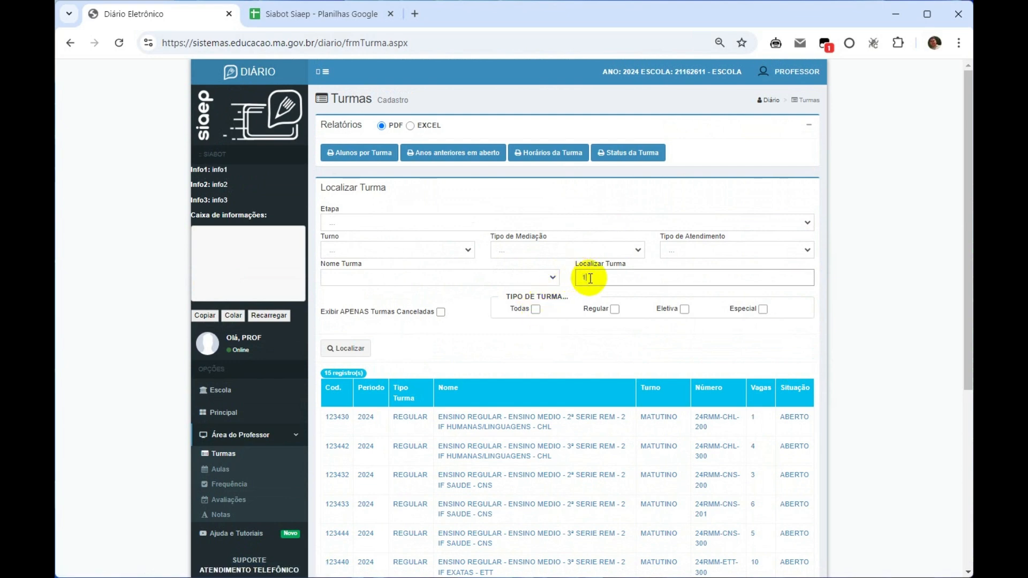
pyautogui.click(353, 348)
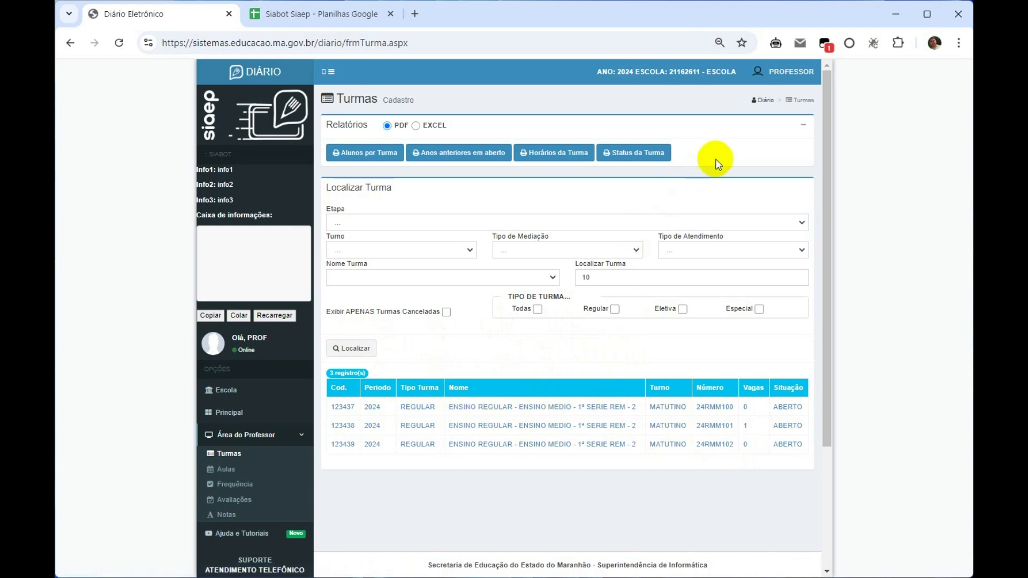
# Generate SiaBot's general listing with the additional columns AV1, TRAB, AV2, MEDIA and TOTAL.
pyautogui.click(776, 44)
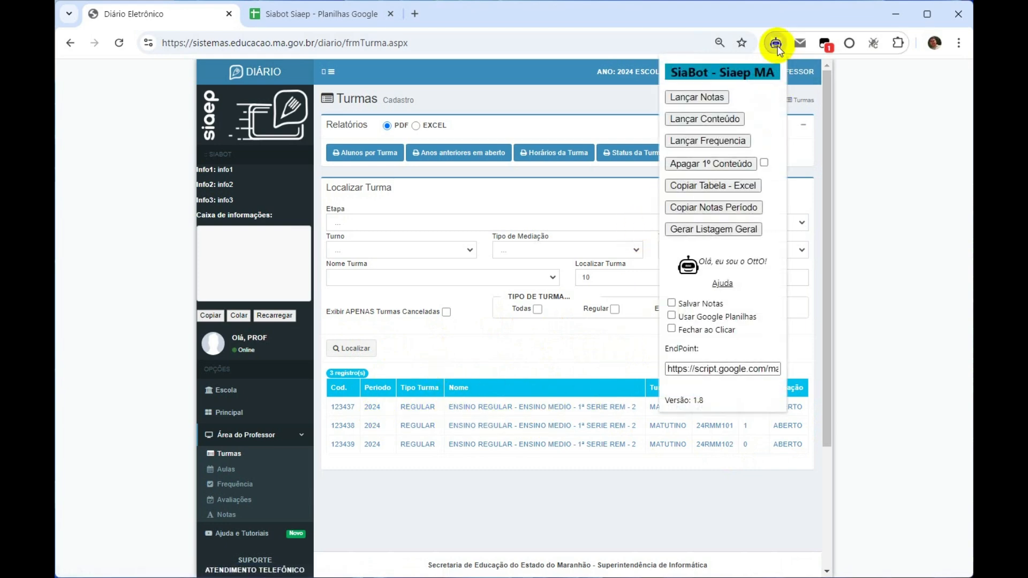
pyautogui.click(711, 230)
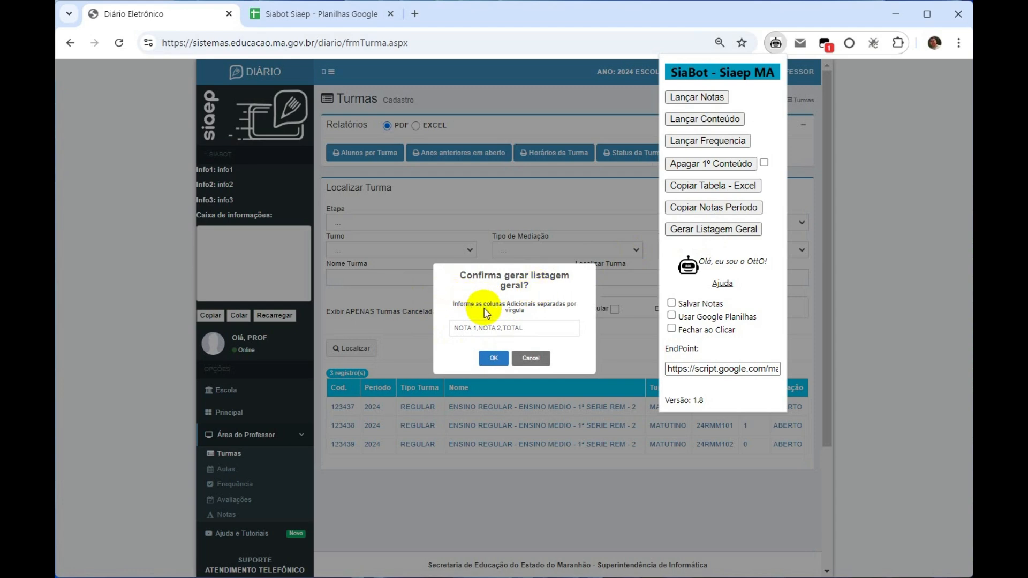
pyautogui.click(464, 327)
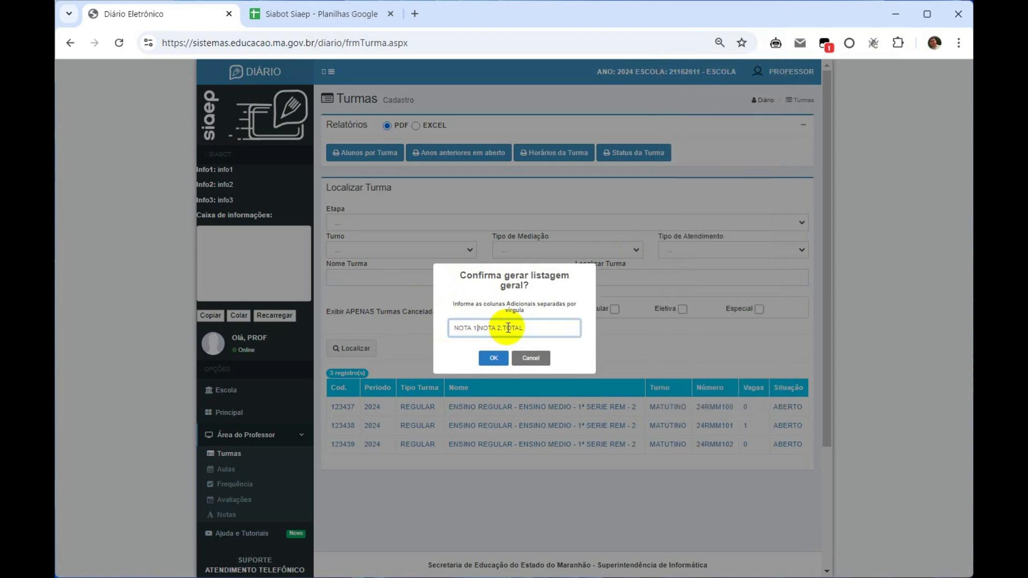
pyautogui.moveTo(501, 328); pyautogui.dragTo(383, 332)
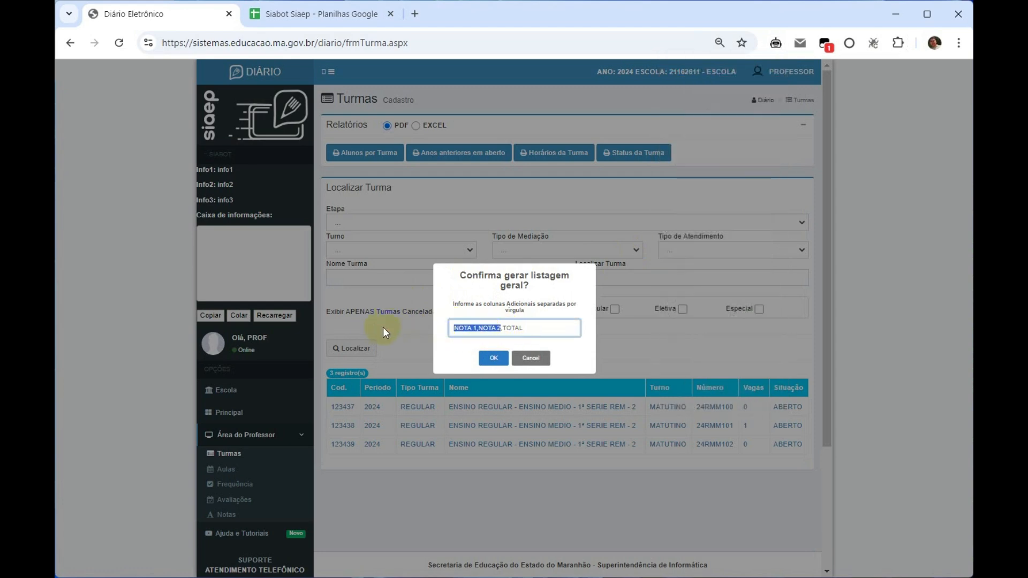
pyautogui.press('BackSpace')
pyautogui.write('AV1, TRAB, AV2, MEDIA')
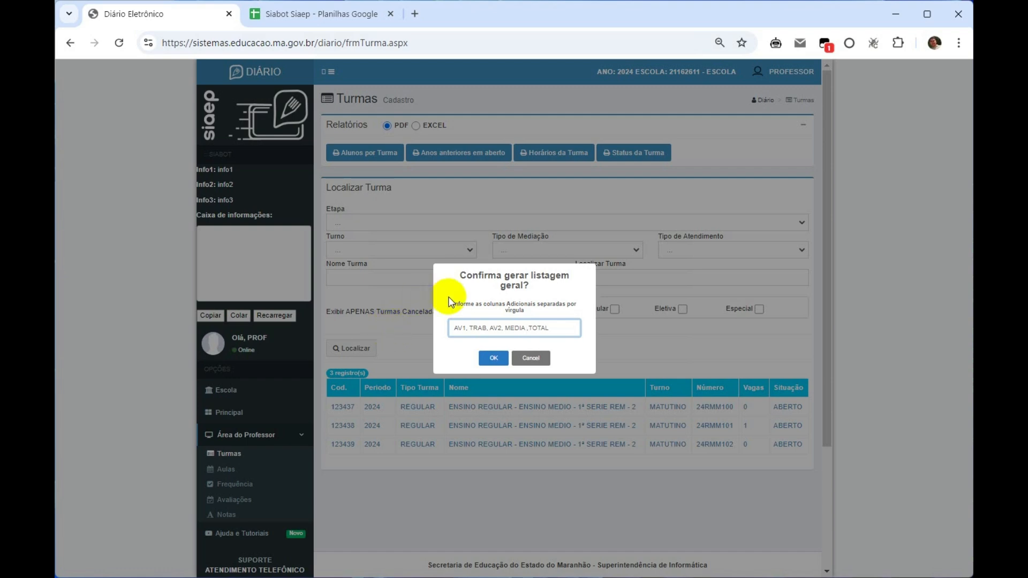
pyautogui.click(495, 359)
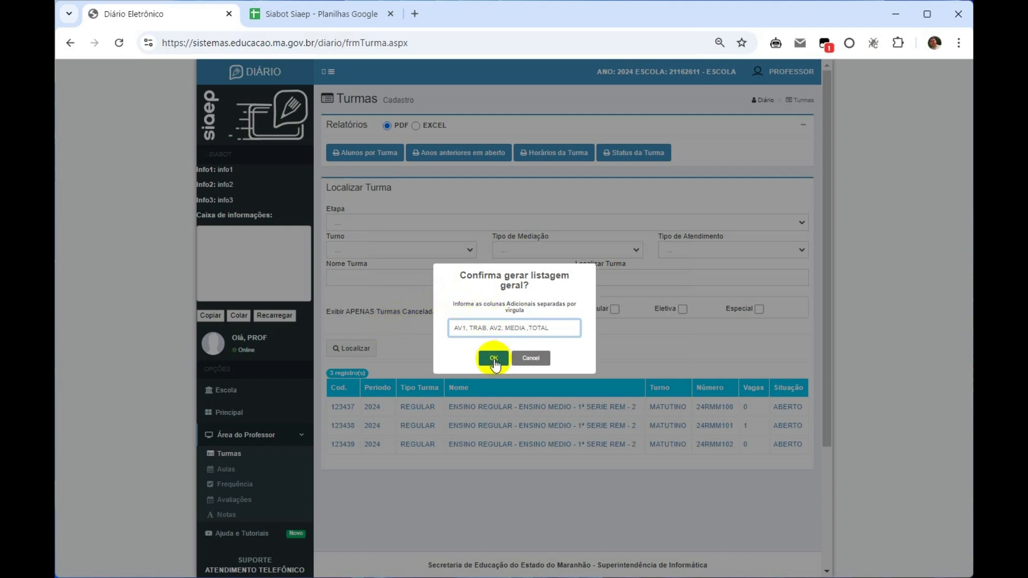
pyautogui.click(494, 358)
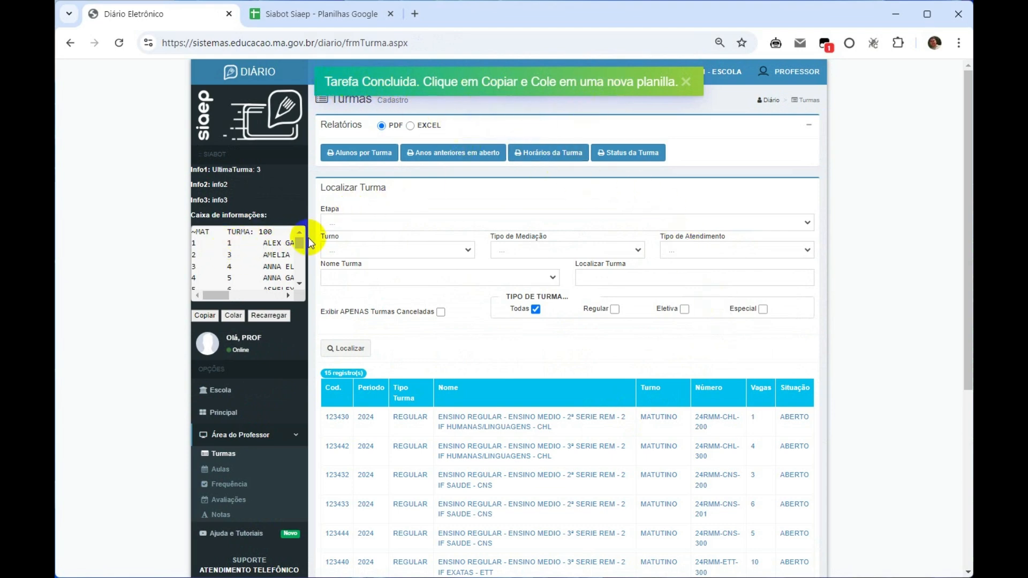
# Review the generated listing in the SiaBot information box and copy it to the clipboard.
pyautogui.moveTo(300, 242)
pyautogui.mouseDown()
pyautogui.moveTo(299, 288)
pyautogui.moveTo(299, 239)
pyautogui.mouseUp()
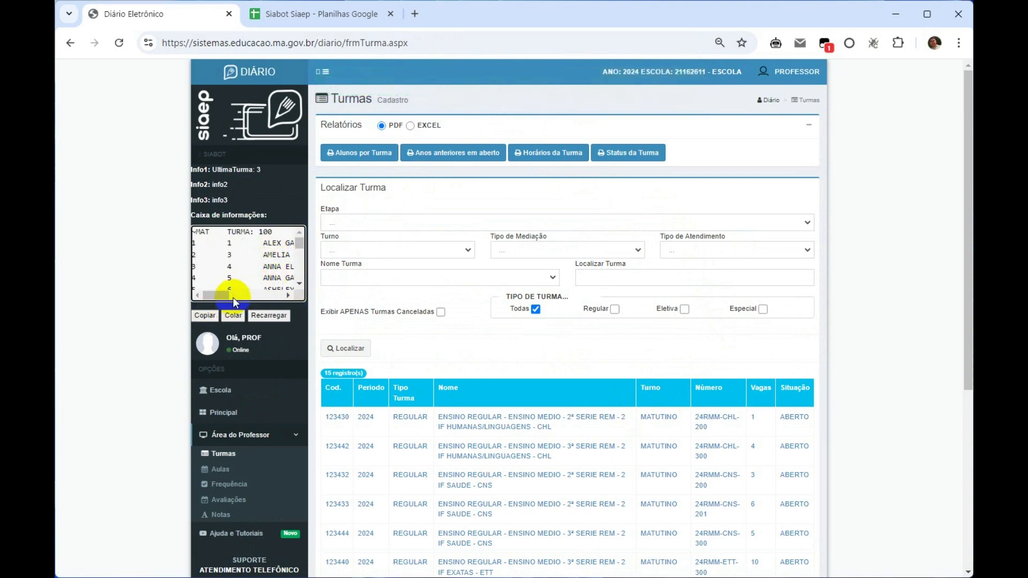
pyautogui.click(204, 317)
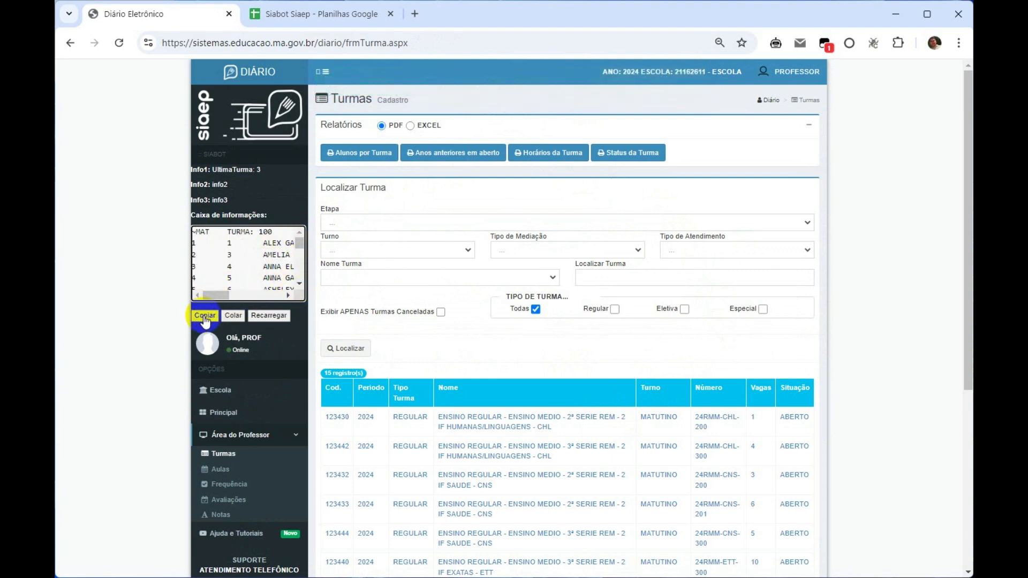
# Copy SiaBot's generated listing and paste it into the Notas sheet of the Siabot Siaep Google spreadsheet, starting at cell A3.
pyautogui.click(204, 316)
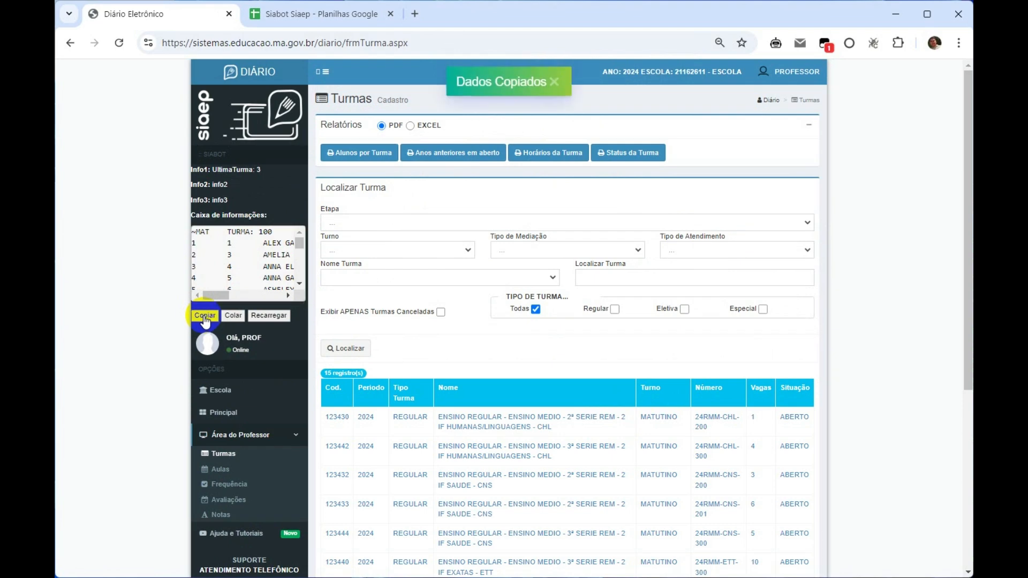
pyautogui.click(329, 15)
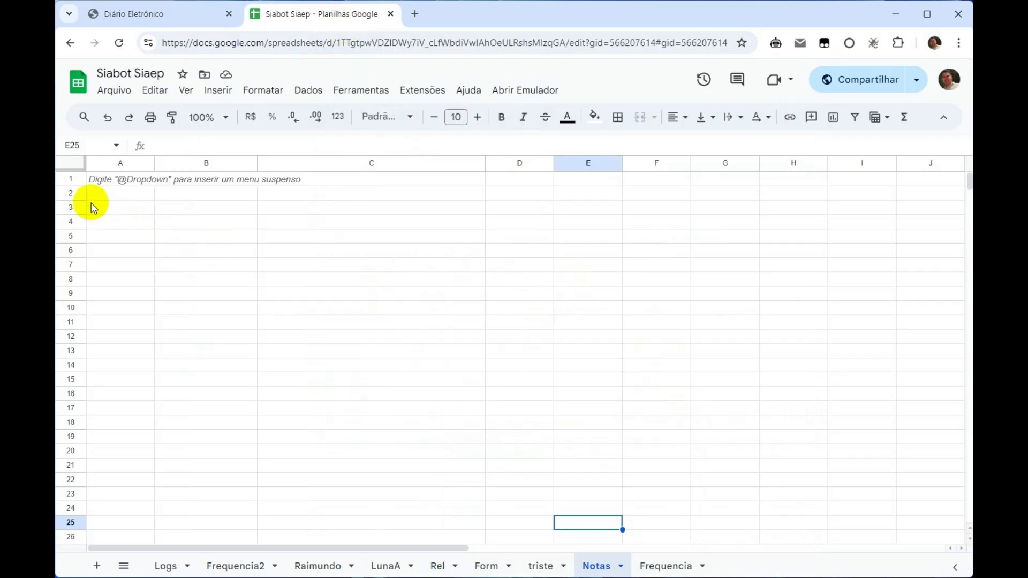
pyautogui.click(111, 211)
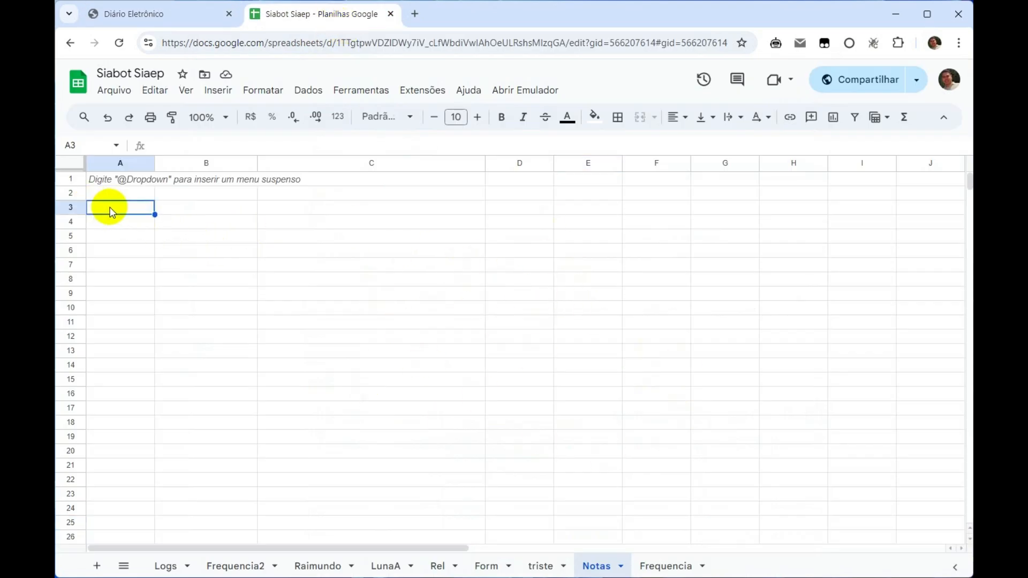
pyautogui.hotkey('ctrl', 'v')
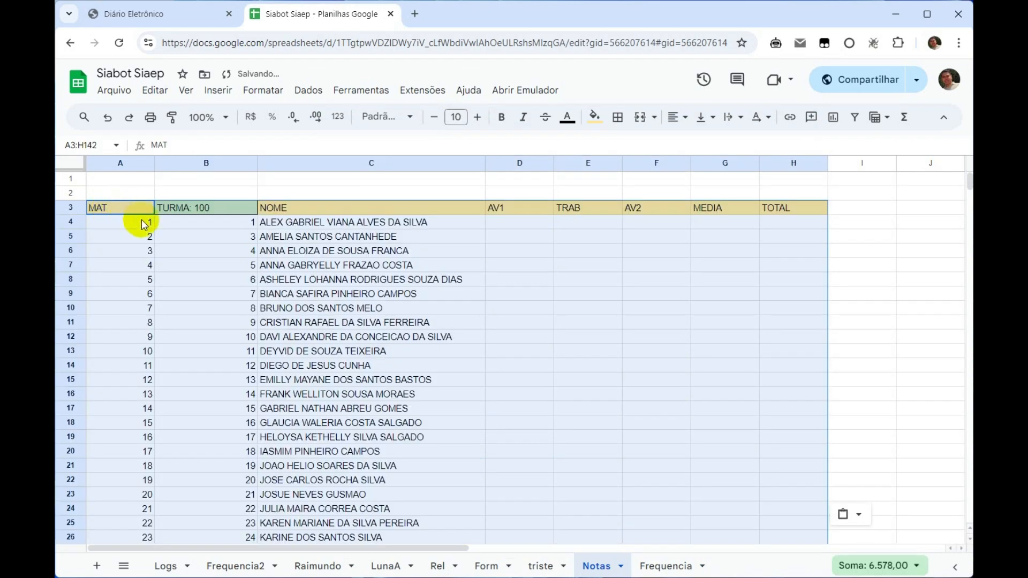
pyautogui.click(191, 257)
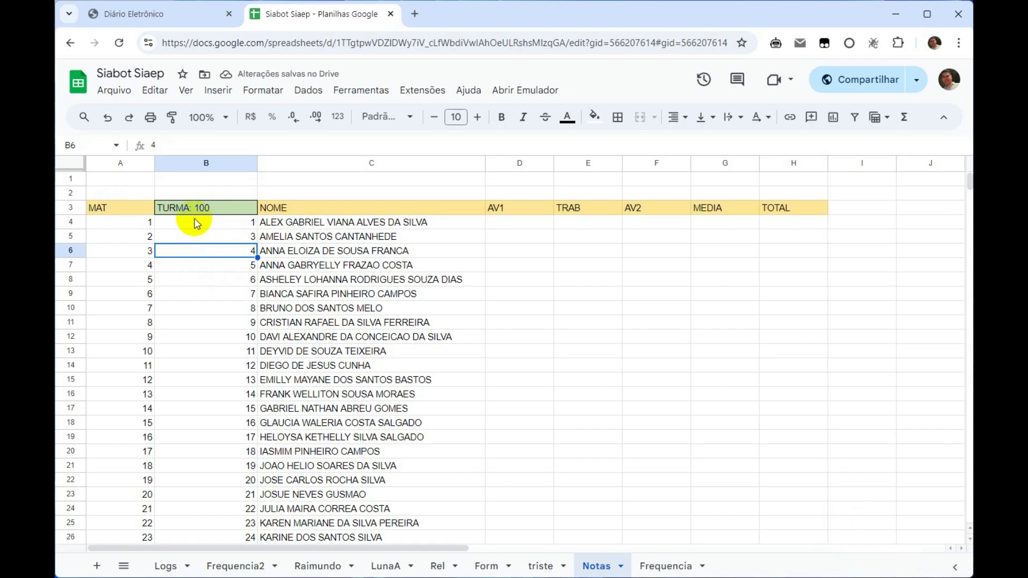
pyautogui.scroll(-12, 204, 263)
pyautogui.scroll(9, 230, 347)
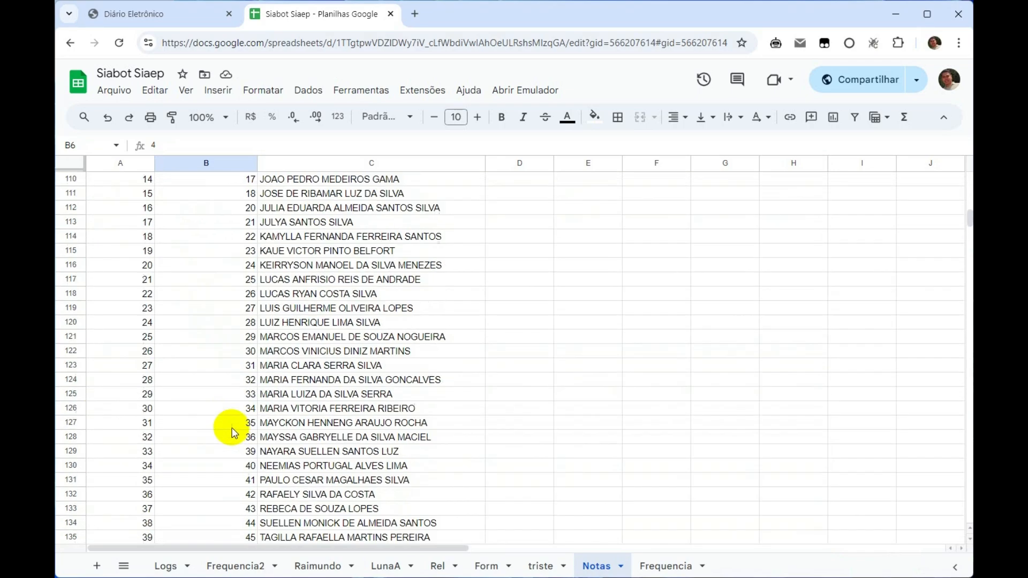
pyautogui.scroll(-6, 231, 422)
pyautogui.scroll(10, 237, 368)
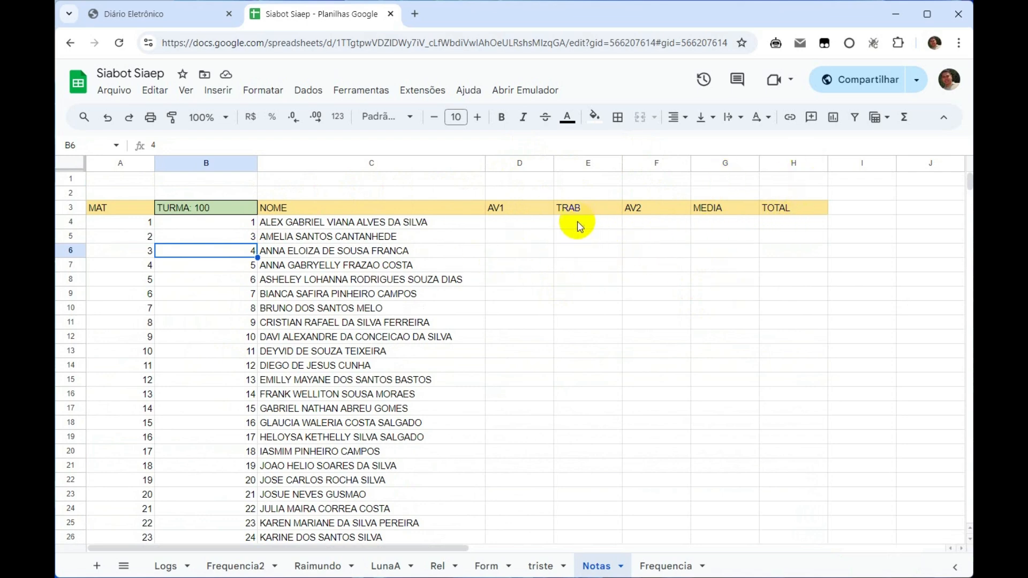
# Enter the first student's grades in row 4: 5 for AV1, 3 for TRAB and 7 for AV2.
pyautogui.click(519, 225)
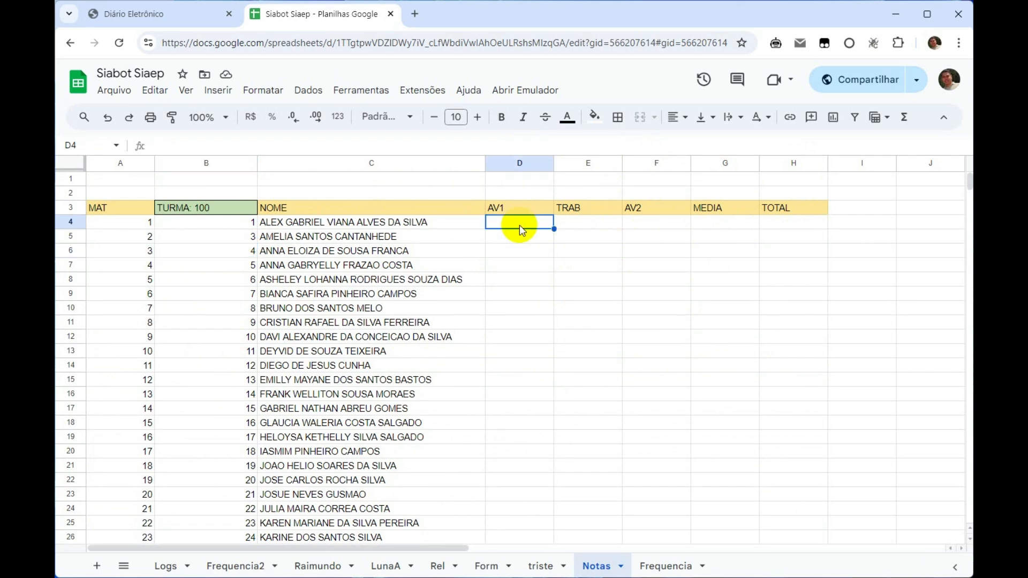
pyautogui.write('5')
pyautogui.press('Tab')
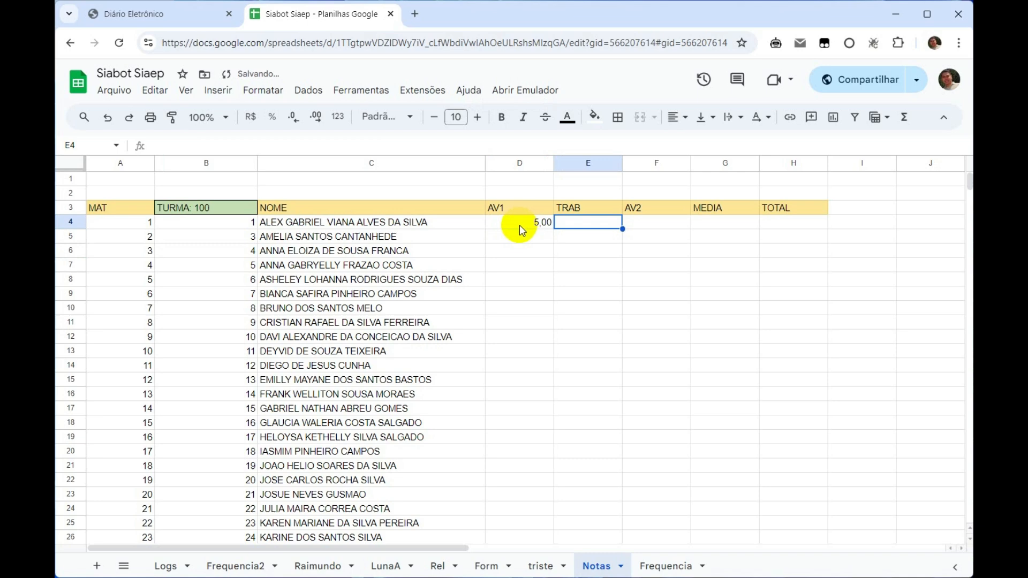
pyautogui.write('3')
pyautogui.press('Tab')
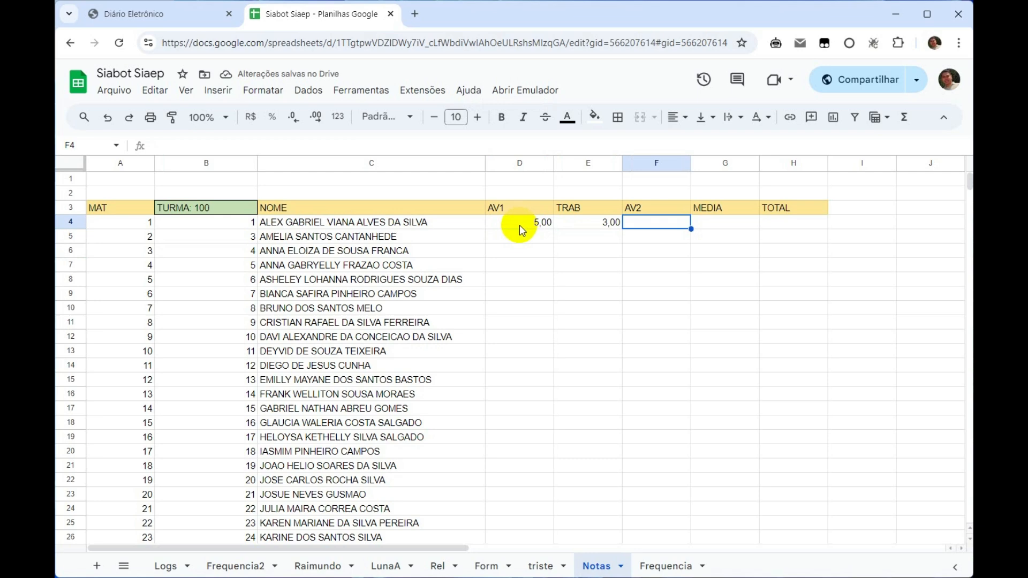
pyautogui.write('7')
pyautogui.press('Return')
pyautogui.press('Up')
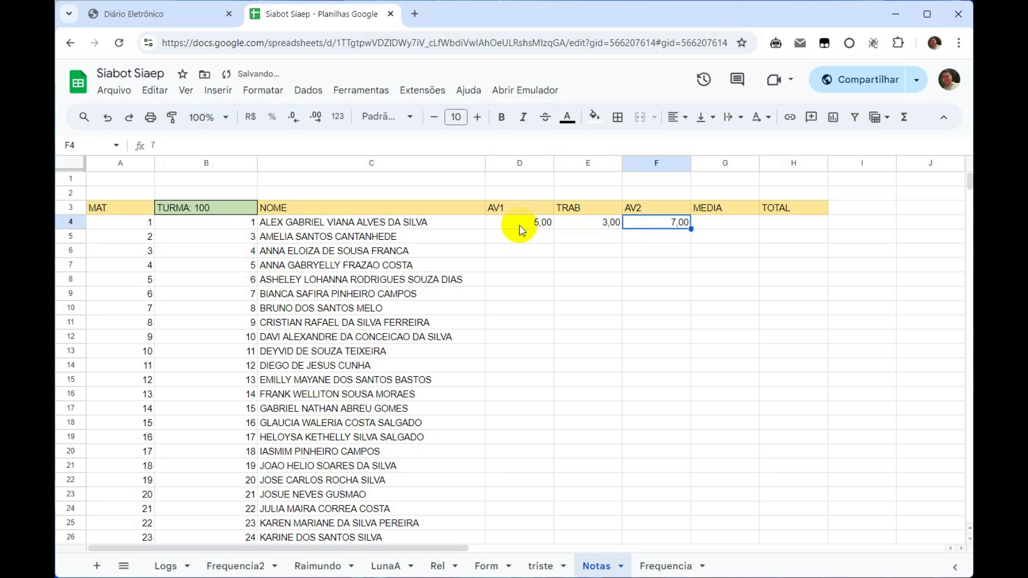
# Calculate the first student's MEDIA in cell G4 with the formula =(E4+F4)/2.
pyautogui.press('Right')
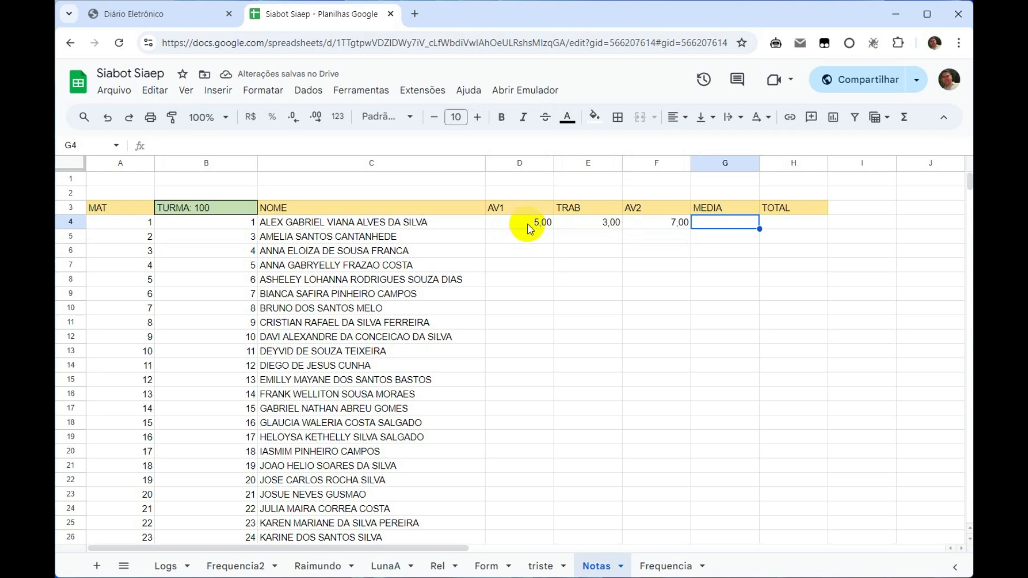
pyautogui.click(602, 223)
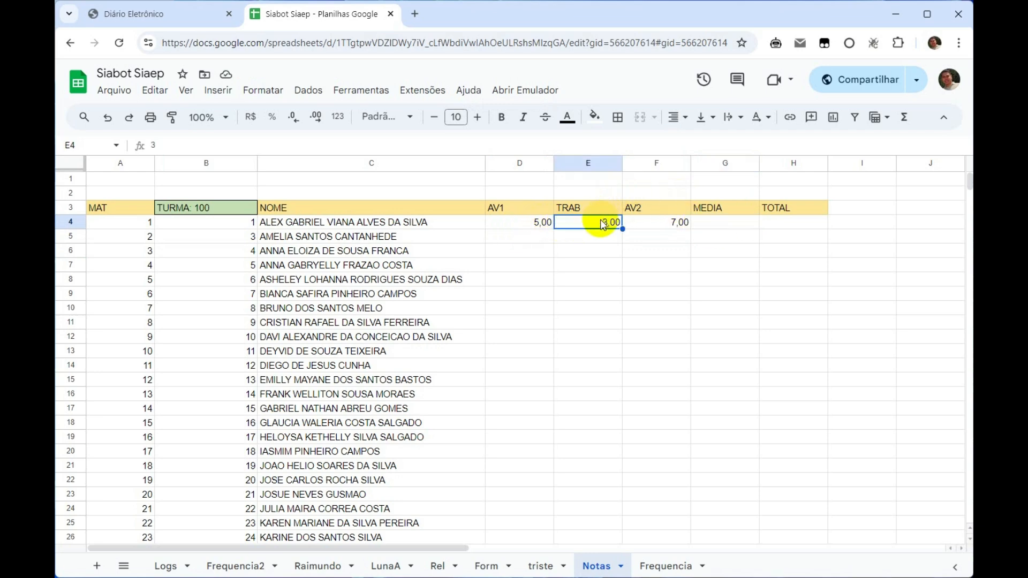
pyautogui.click(715, 221)
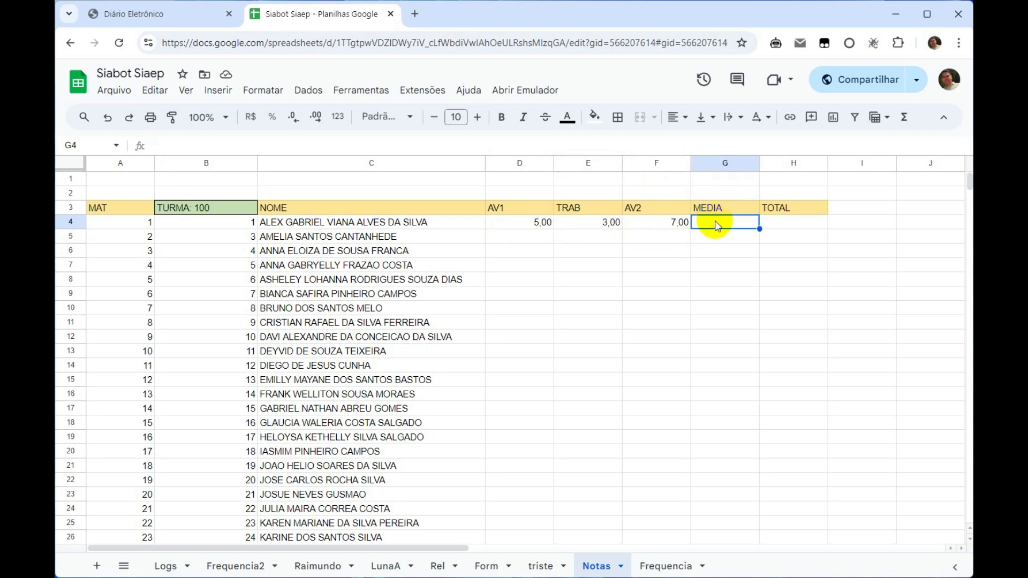
pyautogui.write('=')
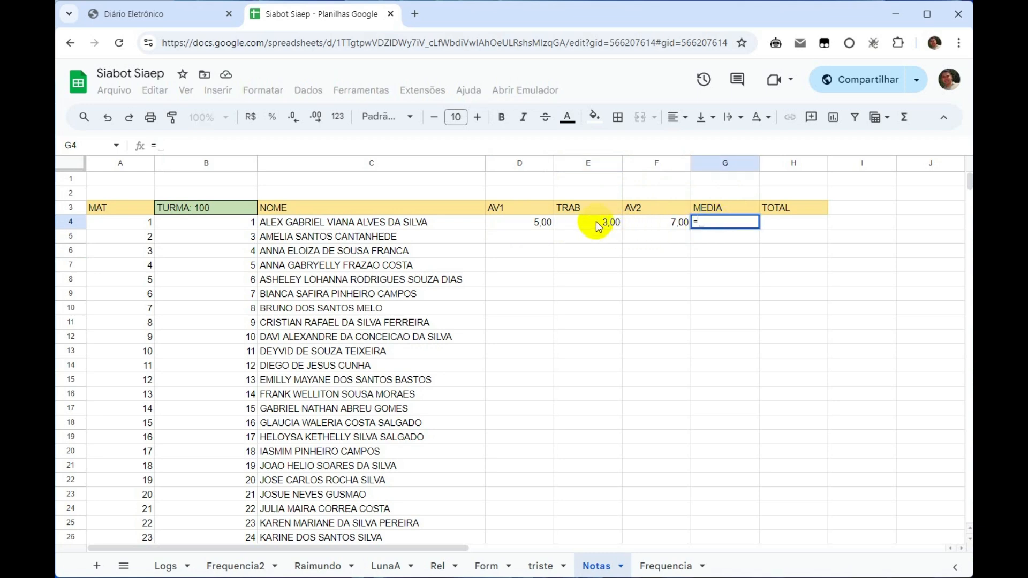
pyautogui.write('(')
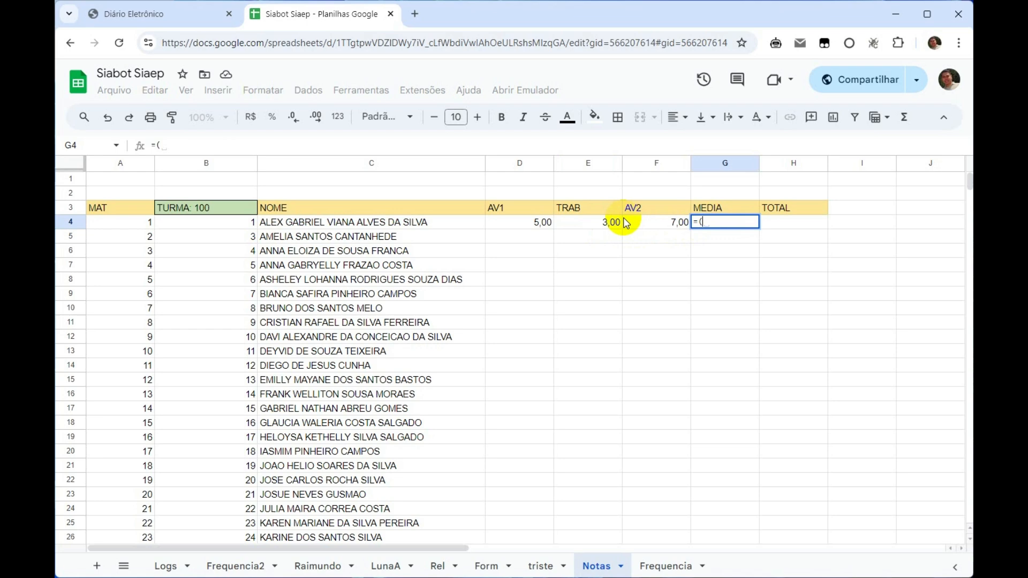
pyautogui.click(609, 224)
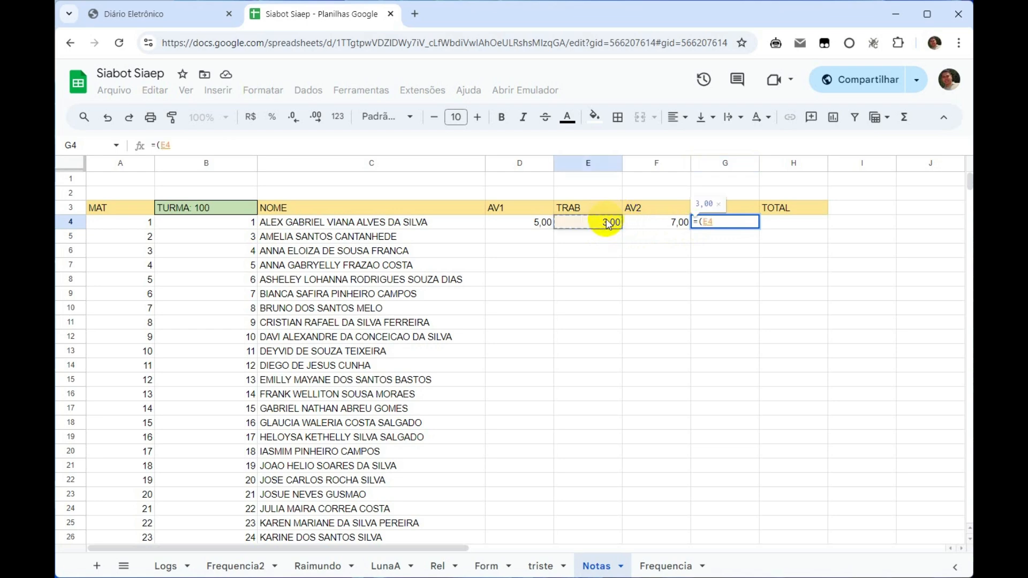
pyautogui.write('+')
pyautogui.click(649, 224)
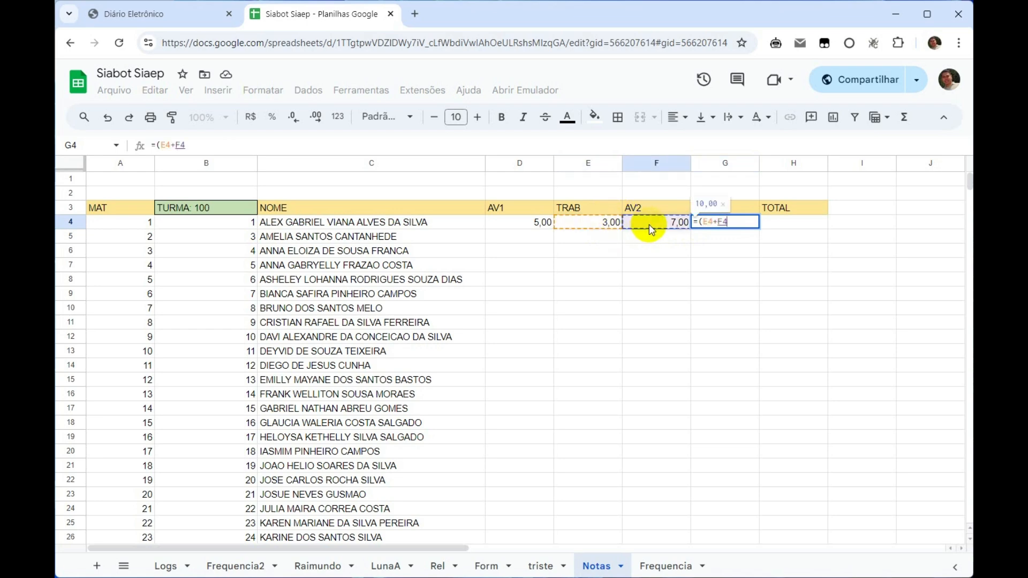
pyautogui.write(')/')
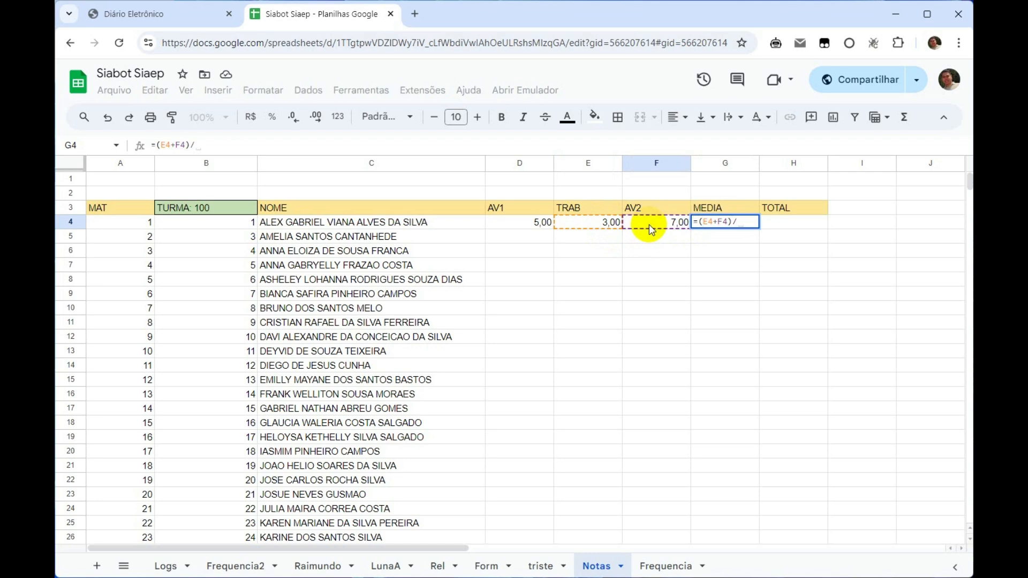
pyautogui.write('2')
pyautogui.press('Return')
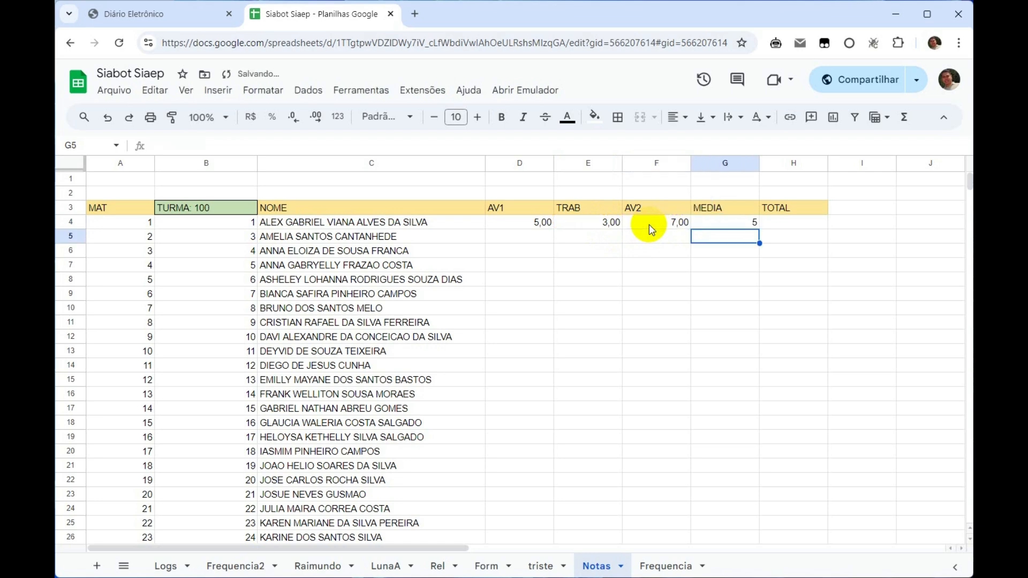
# Format the first student's grade cells D4:H4 to show two decimal places.
pyautogui.click(734, 223)
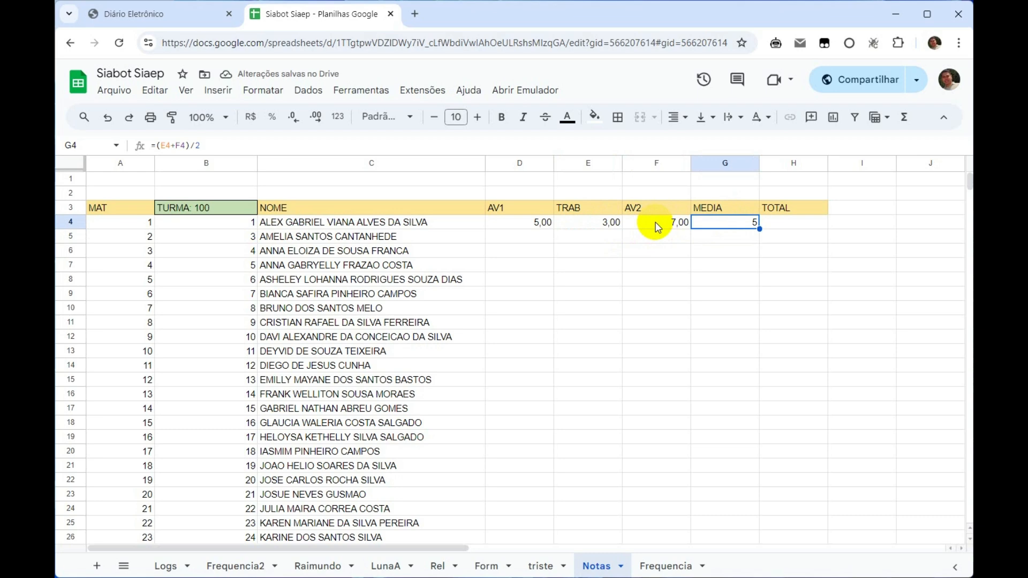
pyautogui.moveTo(537, 223); pyautogui.dragTo(763, 220)
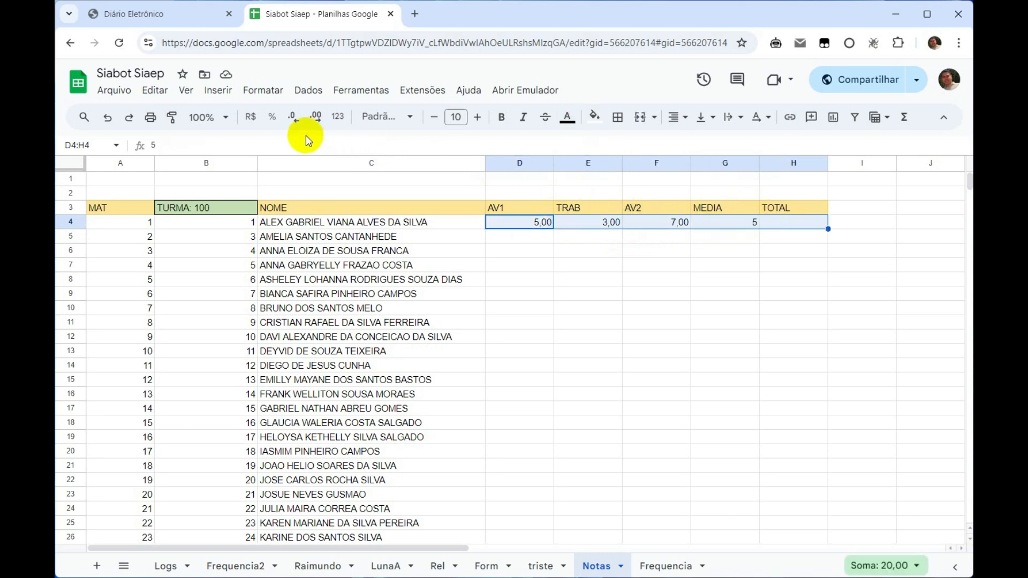
pyautogui.click(316, 119)
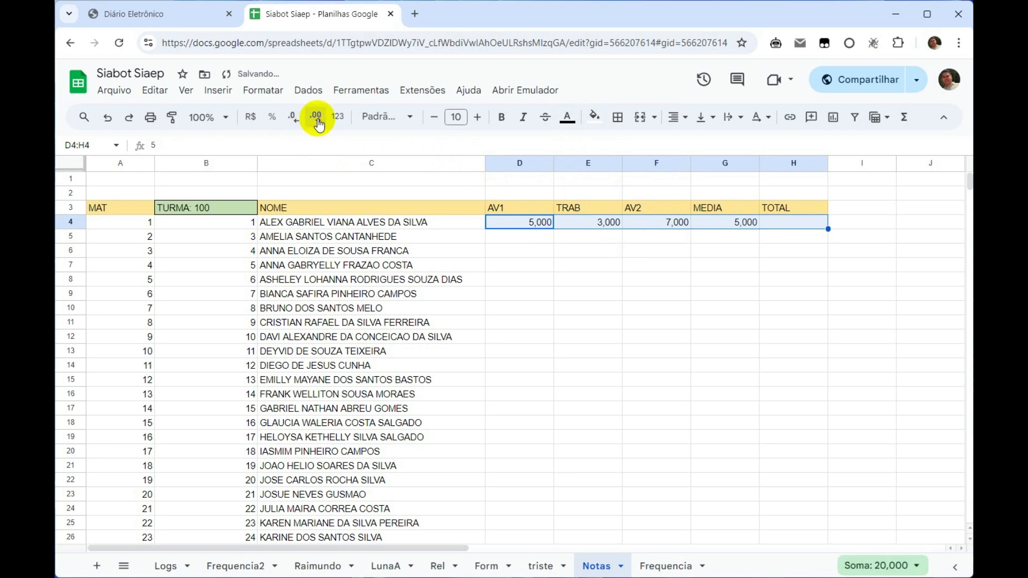
pyautogui.click(294, 117)
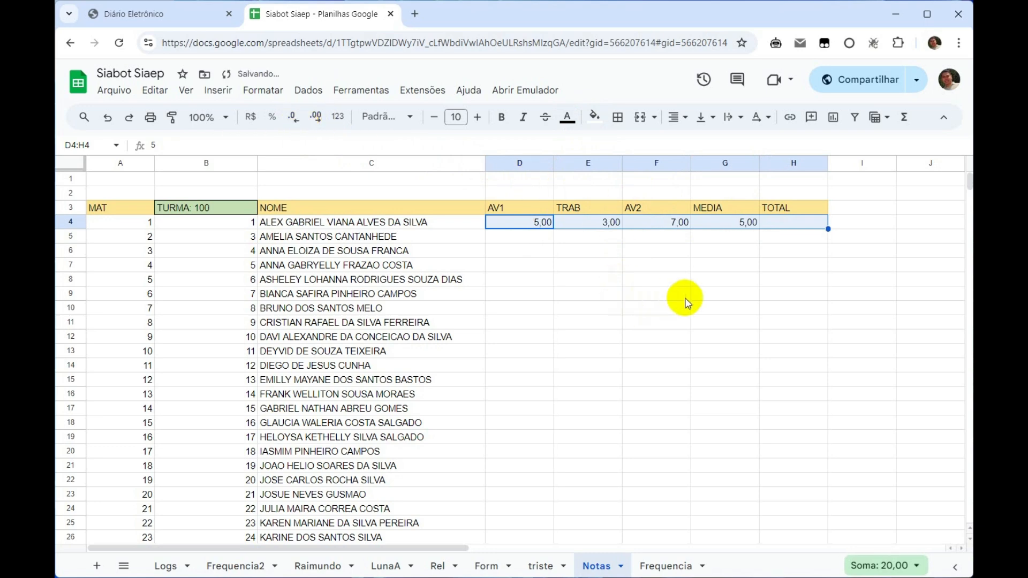
pyautogui.click(701, 293)
# Calculate the first student's TOTAL in cell H4 with the formula =D4+G4.
pyautogui.click(775, 225)
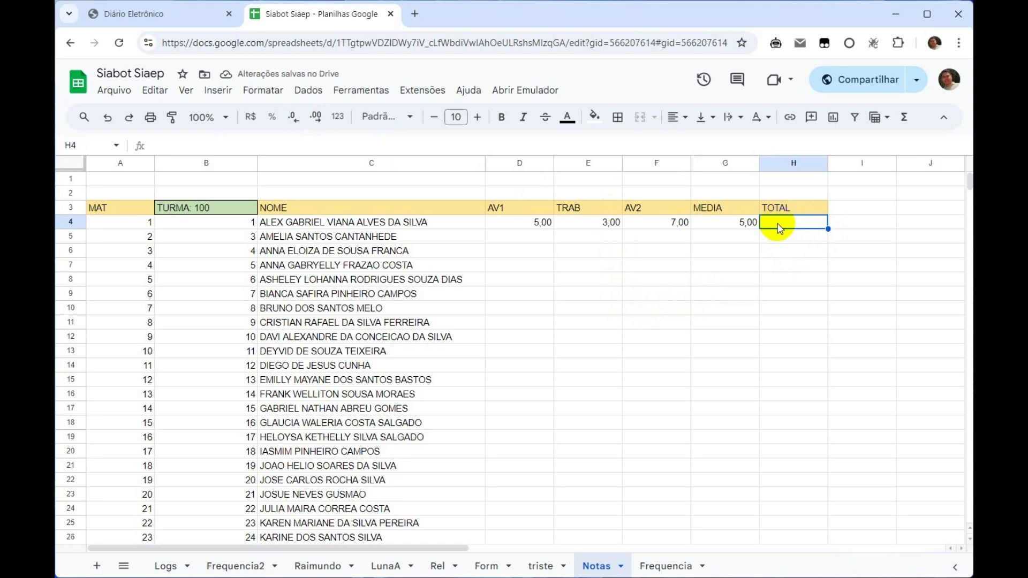
pyautogui.write('=')
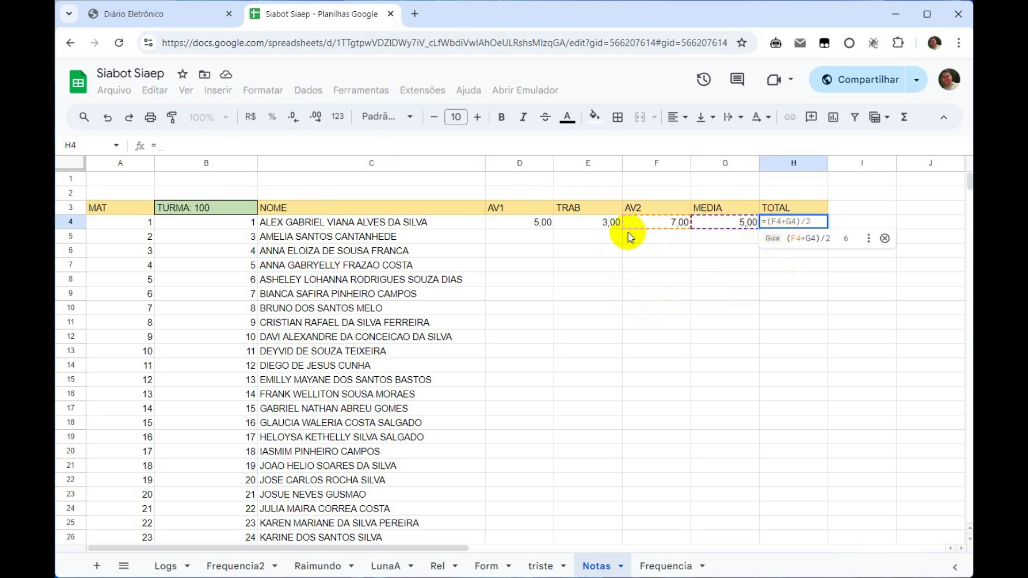
pyautogui.click(547, 225)
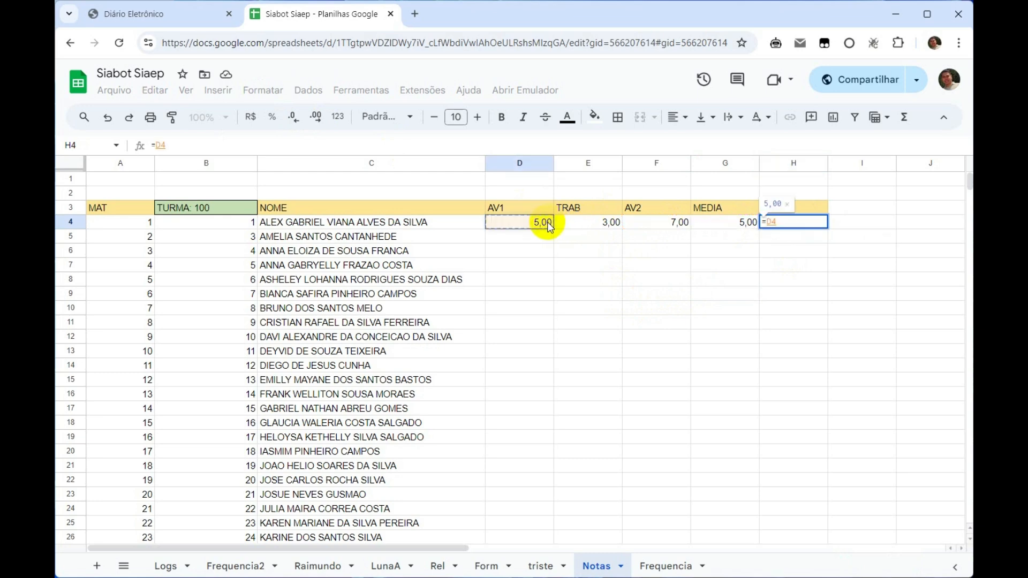
pyautogui.write('+')
pyautogui.click(714, 223)
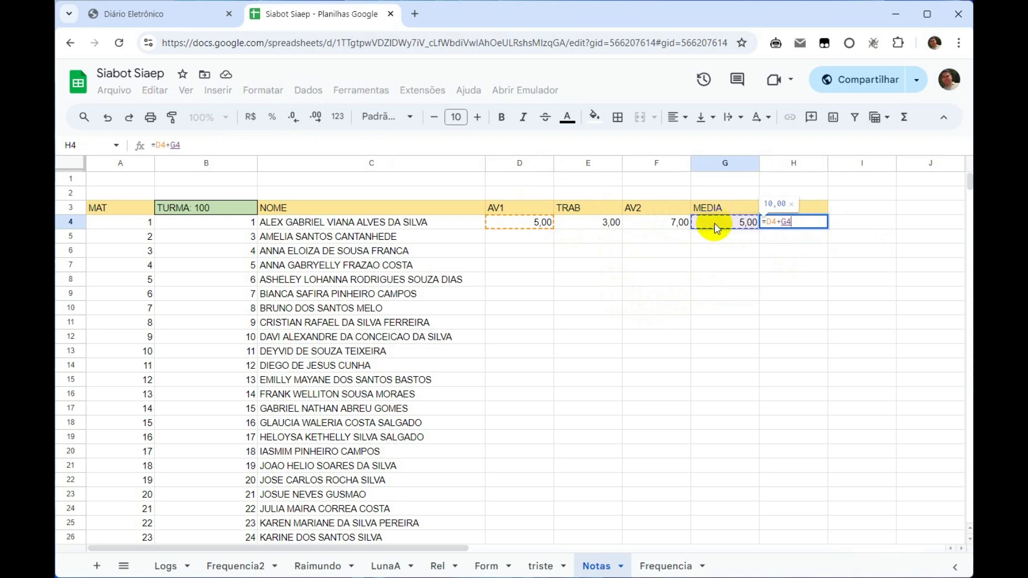
pyautogui.press('Return')
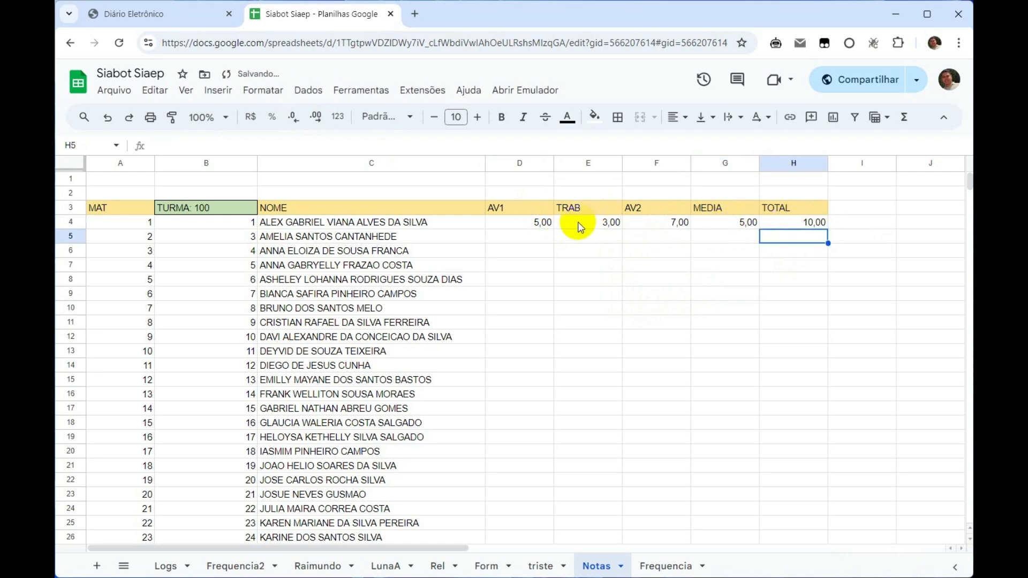
# Copy the grades and formulas of D4:H4 down to the students through row 25.
pyautogui.moveTo(535, 223); pyautogui.dragTo(839, 522)
pyautogui.click(741, 397)
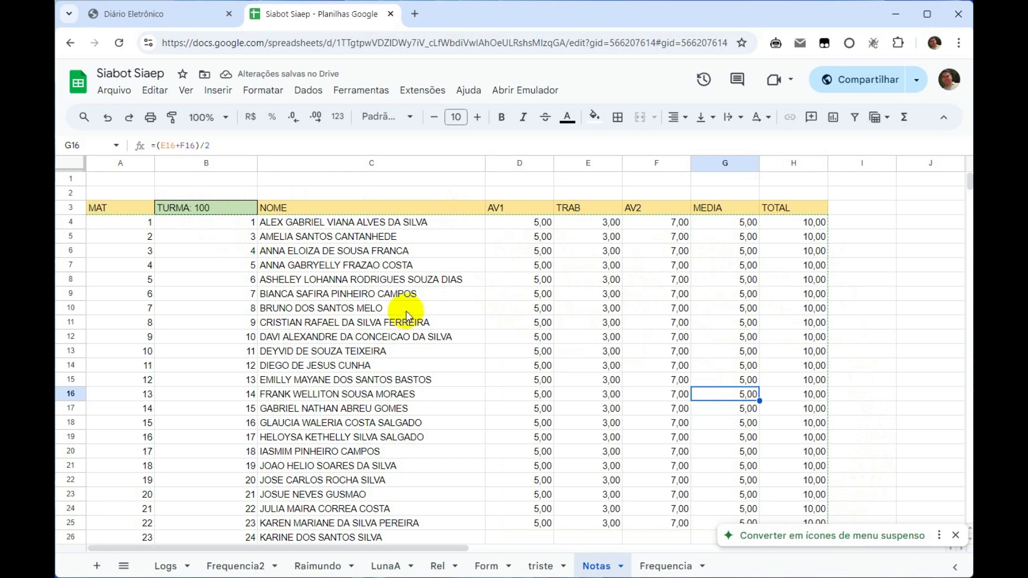
pyautogui.scroll(-4, 412, 321)
pyautogui.scroll(-4, 413, 321)
pyautogui.scroll(9, 658, 321)
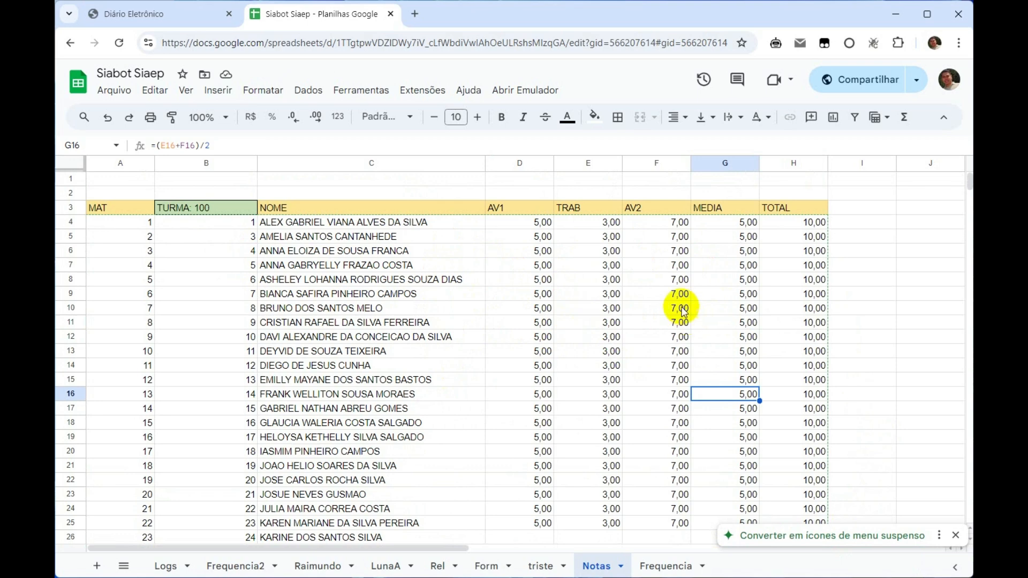
pyautogui.click(666, 270)
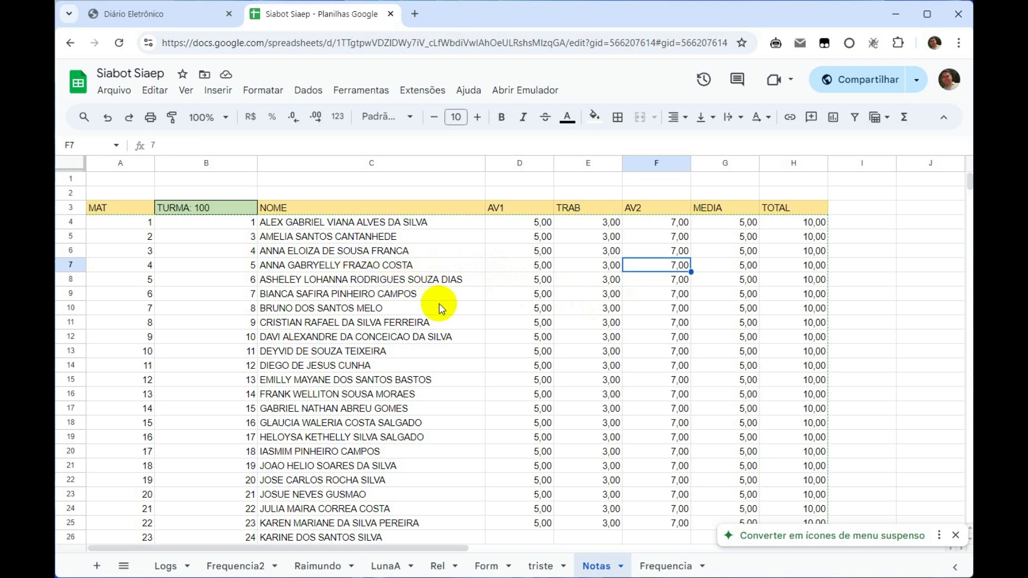
# Enter 0 in cell C1 above the NOME column.
pyautogui.click(337, 292)
pyautogui.click(335, 177)
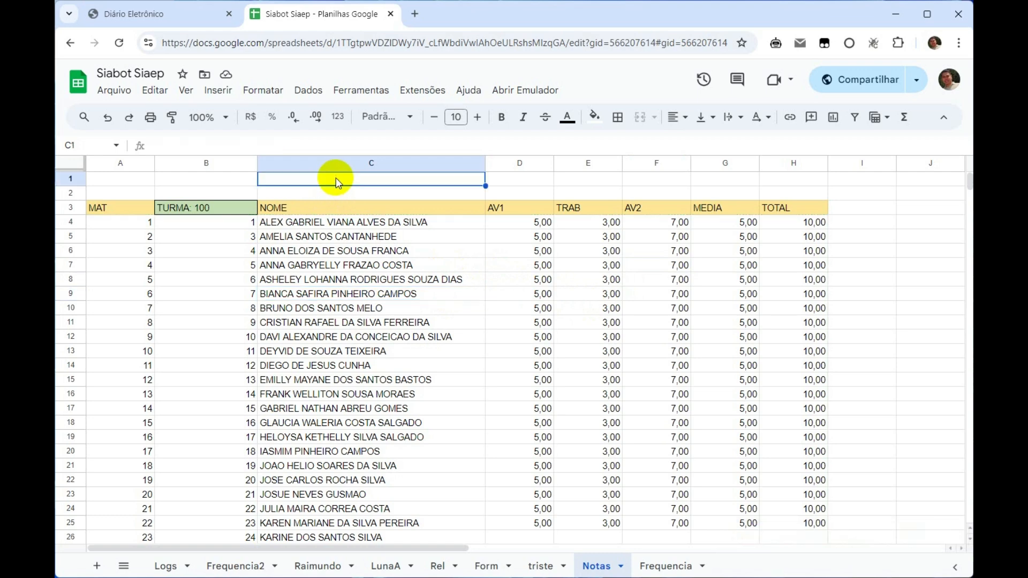
pyautogui.write('0')
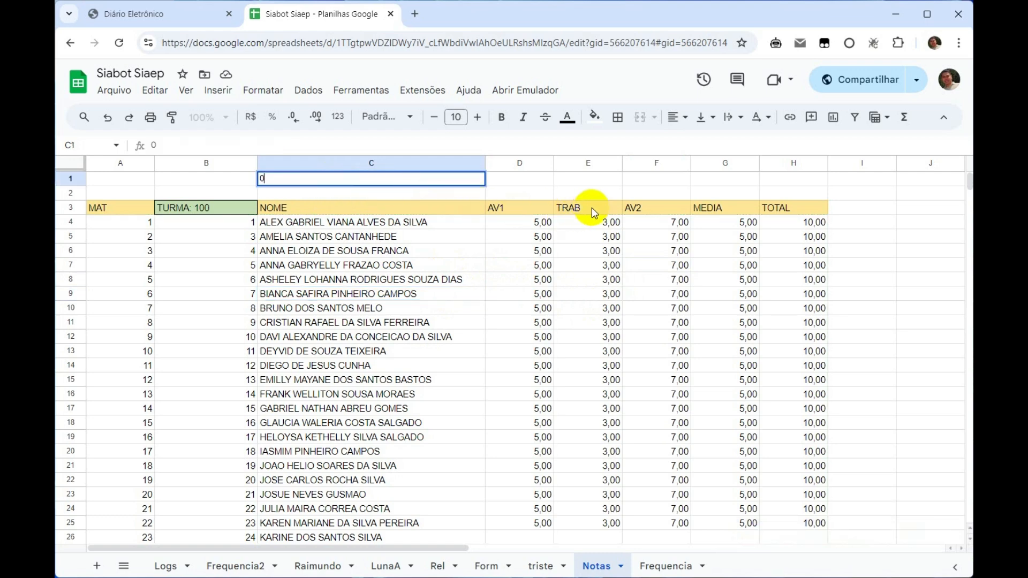
pyautogui.click(589, 226)
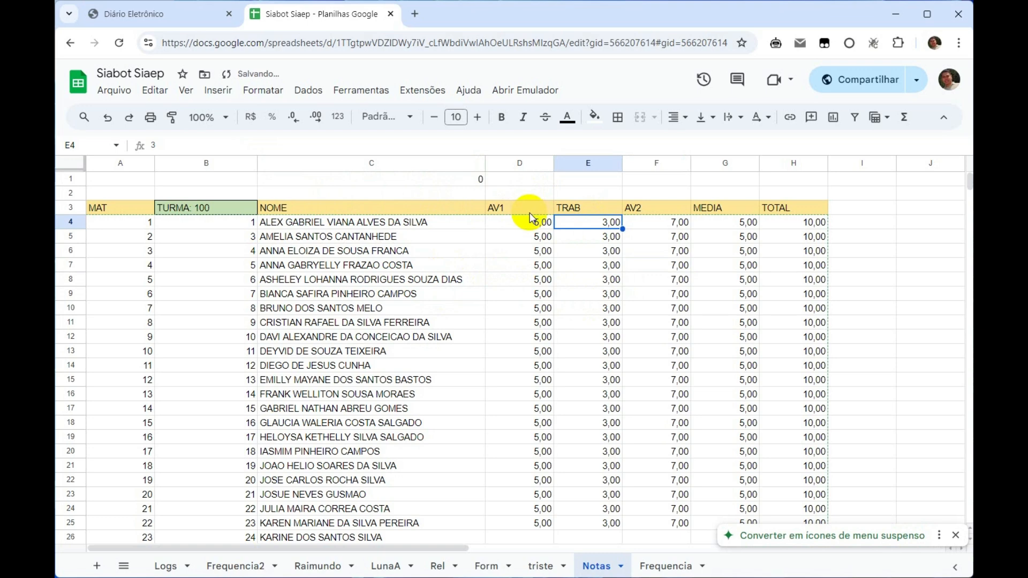
# Enter 1 in cell D1 above the AV1 column and 3 in cell G1 above the MEDIA column.
pyautogui.click(521, 181)
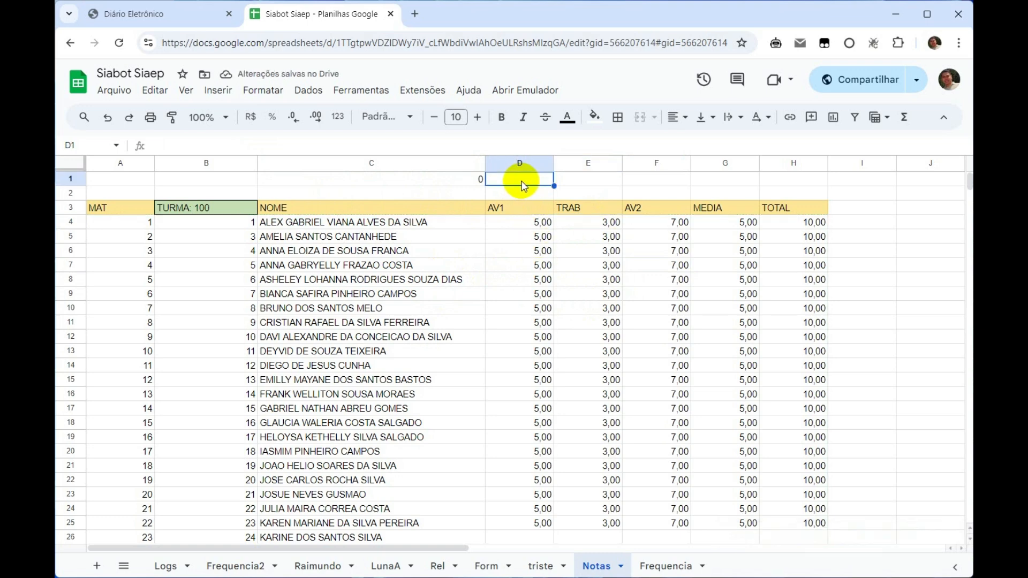
pyautogui.write('1')
pyautogui.click(676, 306)
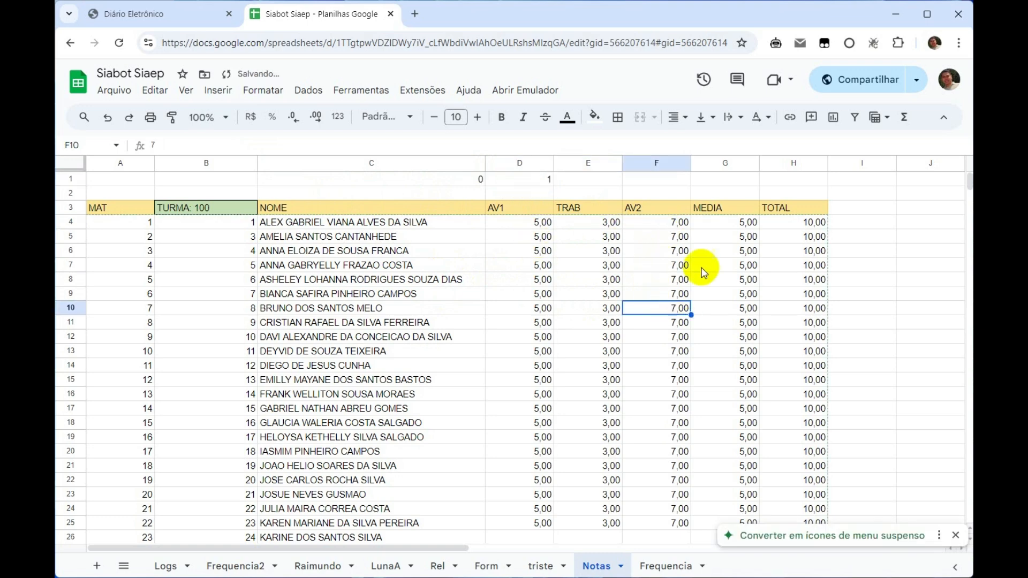
pyautogui.click(726, 180)
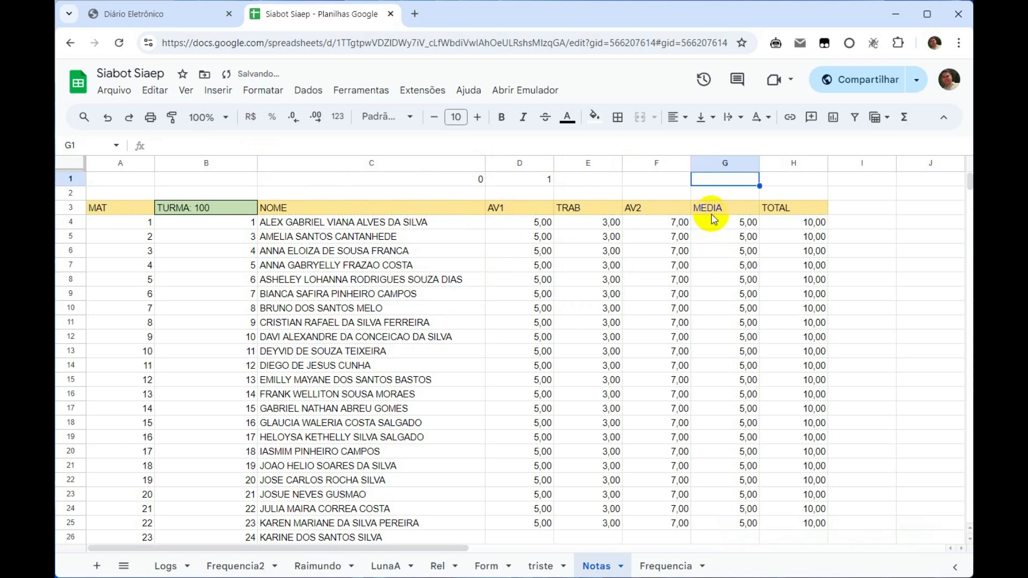
pyautogui.write('3')
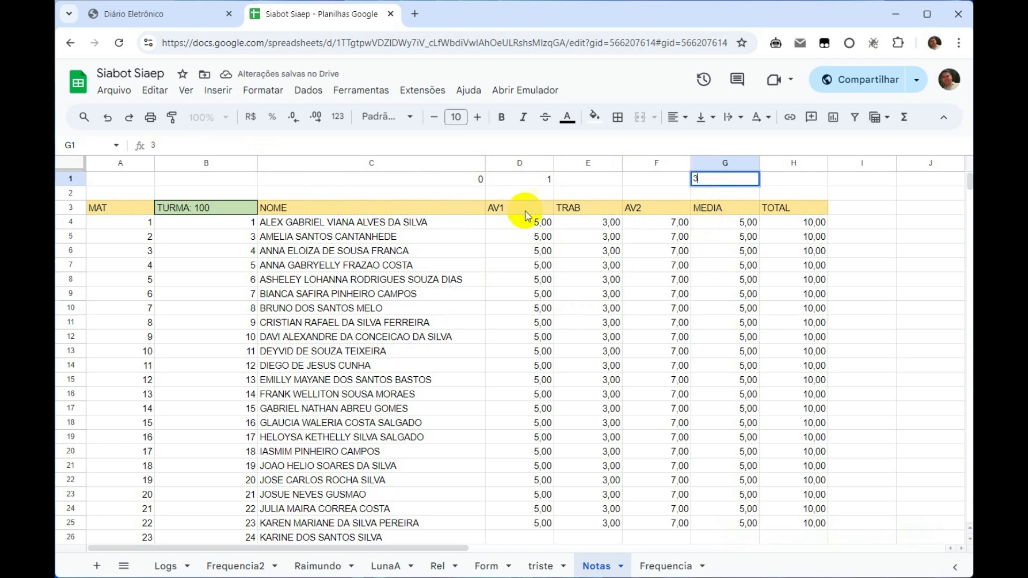
# Centre the contents of row 1 horizontally.
pyautogui.click(70, 179)
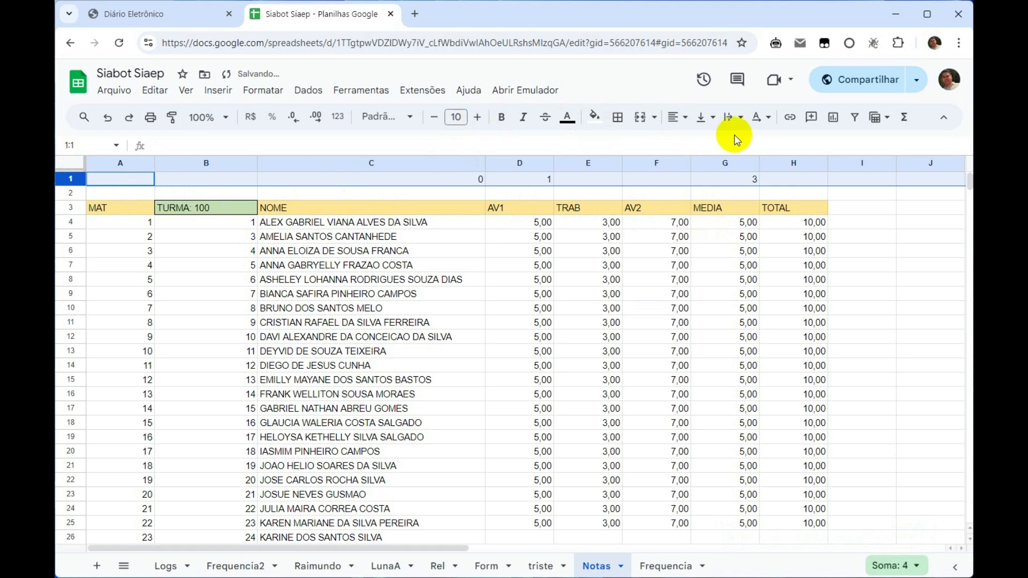
pyautogui.click(675, 117)
pyautogui.click(693, 150)
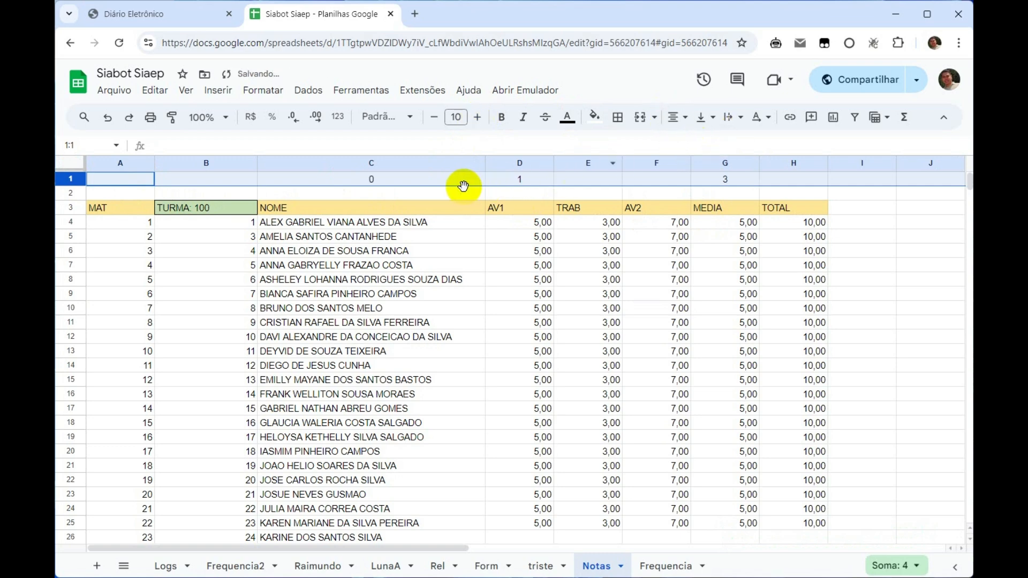
# Fill the numbered cells C1, D1 and G1 with yellow.
pyautogui.click(461, 180)
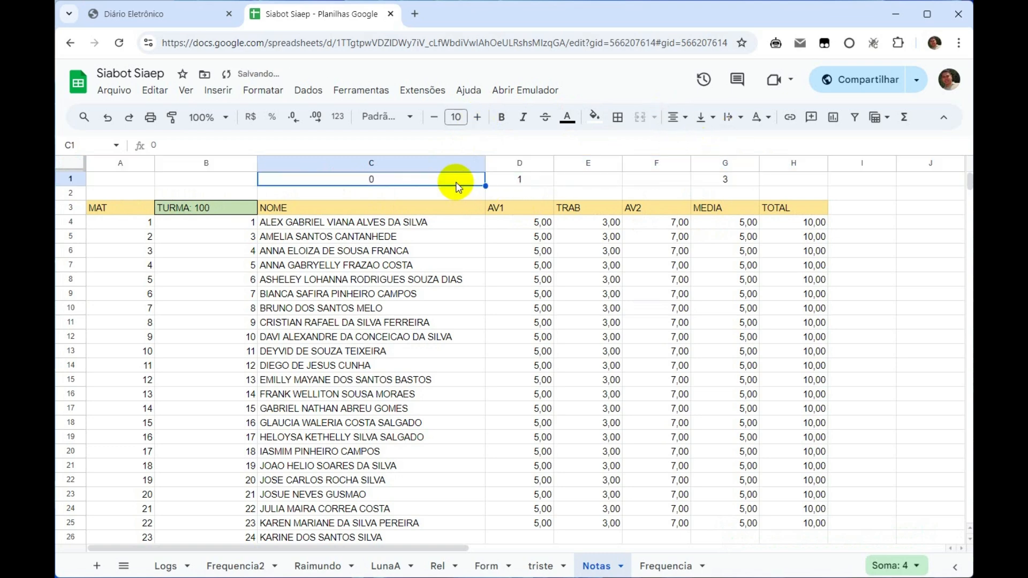
pyautogui.keyDown('ctrl'); pyautogui.click(527, 179); pyautogui.keyUp('ctrl')
pyautogui.keyDown('ctrl'); pyautogui.click(741, 179); pyautogui.keyUp('ctrl')
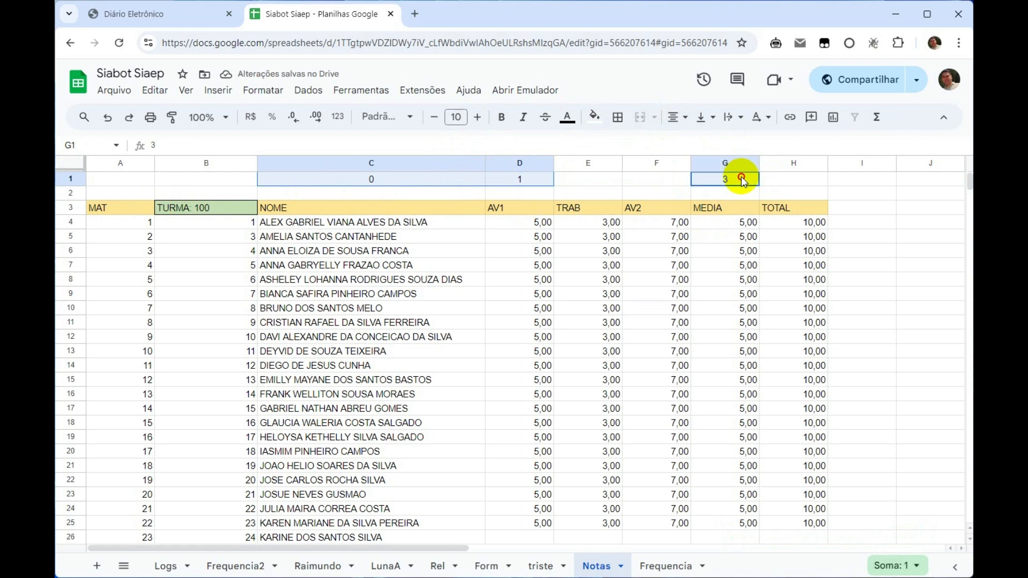
pyautogui.click(600, 121)
pyautogui.click(640, 178)
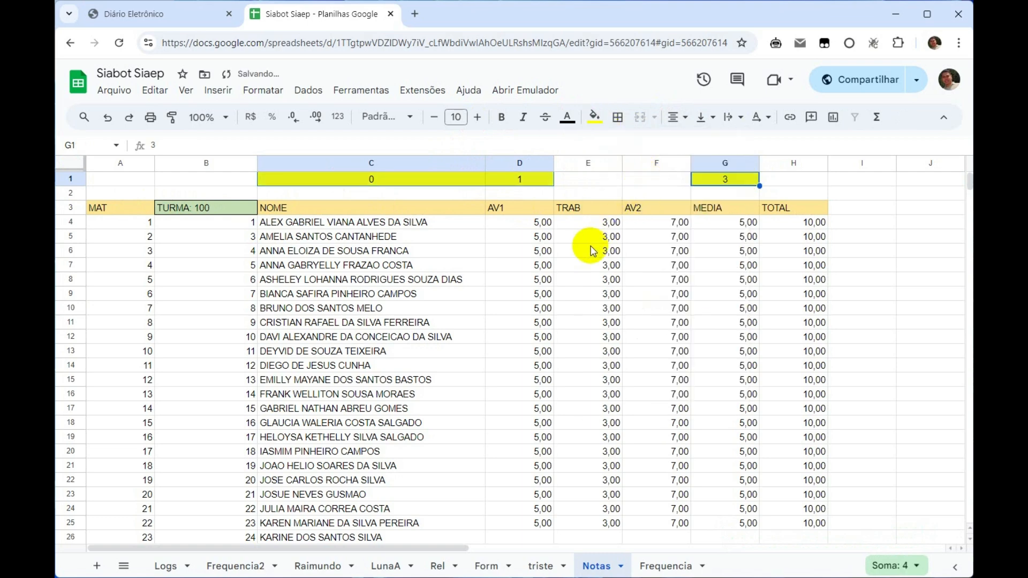
pyautogui.click(549, 293)
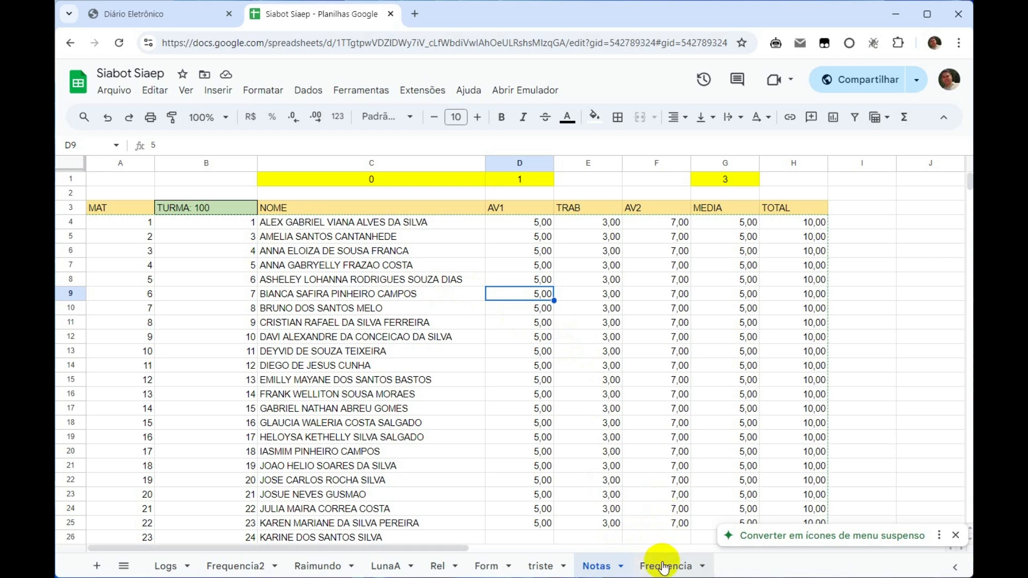
# Paste the copied class listing into the Frequencia sheet starting at cell A3.
pyautogui.click(662, 567)
pyautogui.click(127, 213)
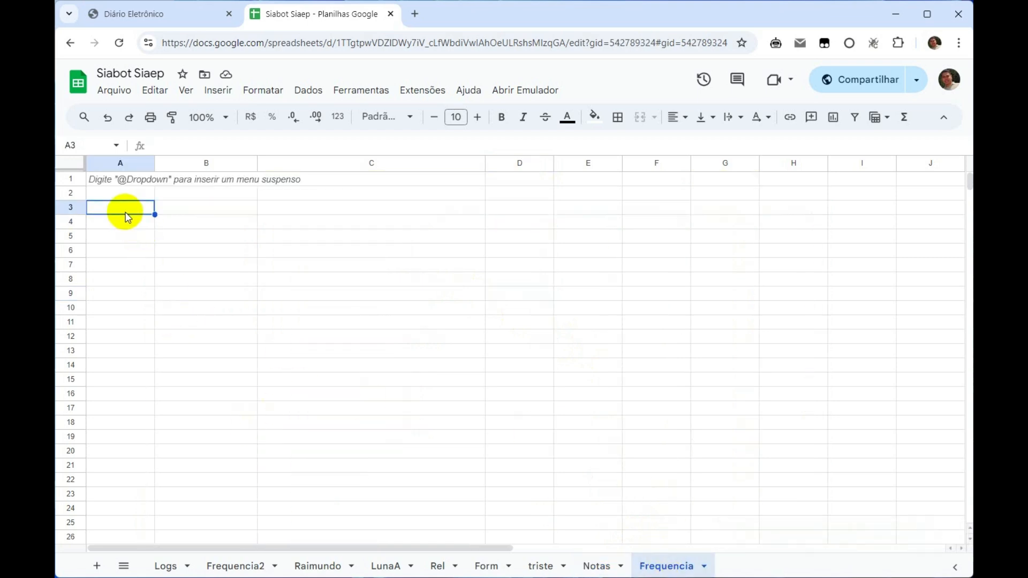
pyautogui.hotkey('ctrl', 'v')
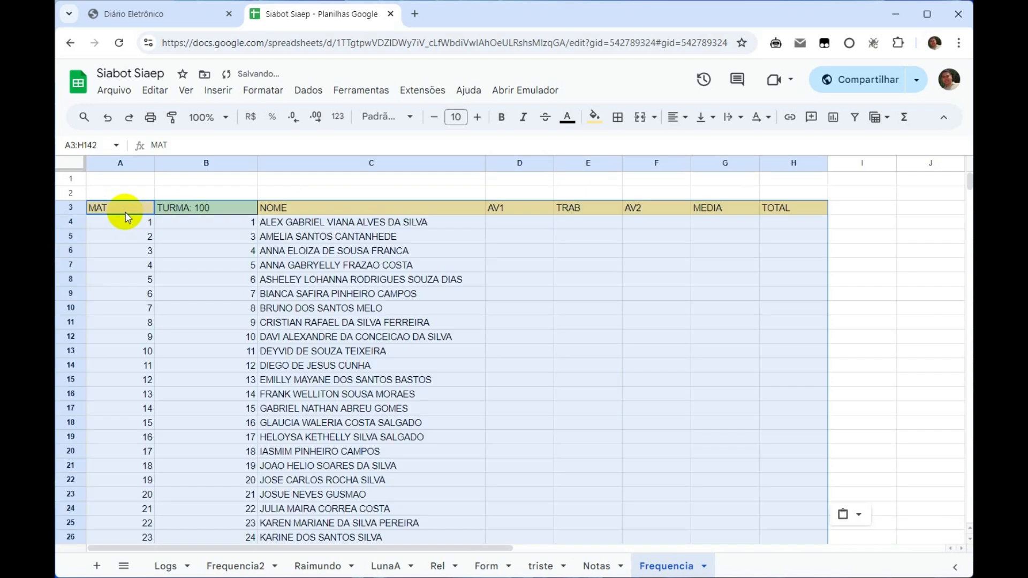
pyautogui.click(366, 327)
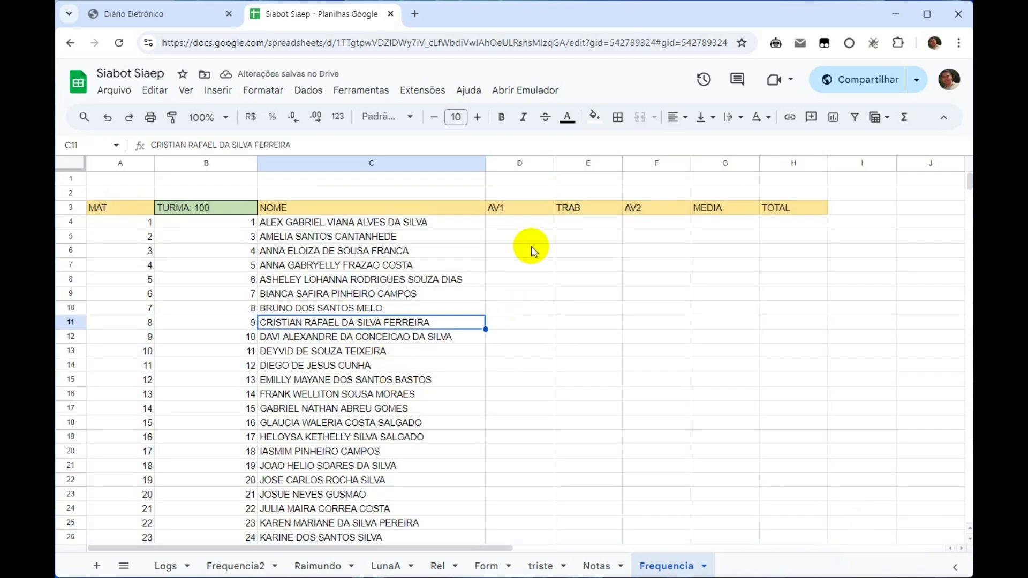
# Delete columns D to G (AV1, TRAB, AV2 and MEDIA) from the Frequencia sheet.
pyautogui.moveTo(515, 162); pyautogui.dragTo(694, 165)
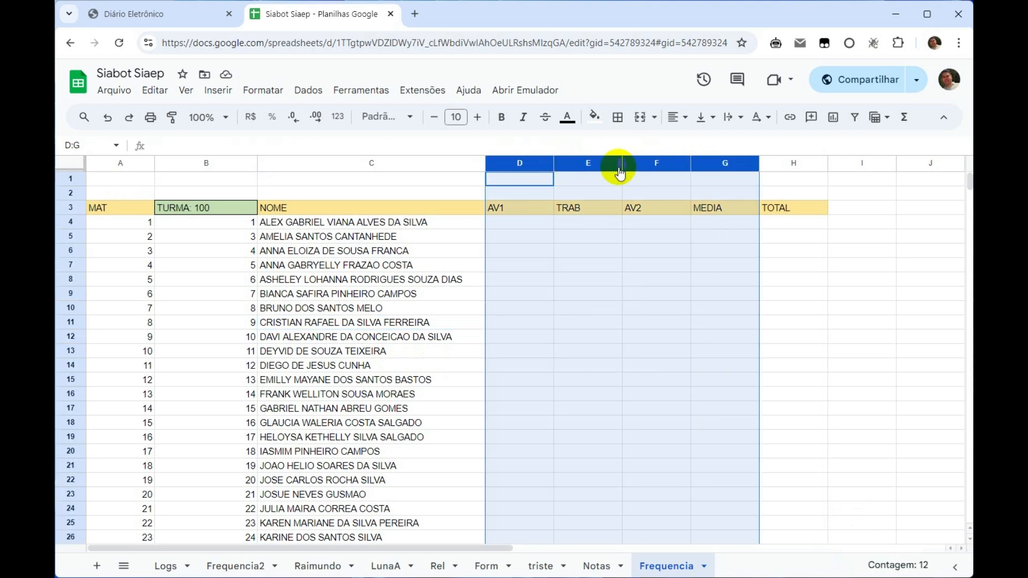
pyautogui.rightClick(600, 170)
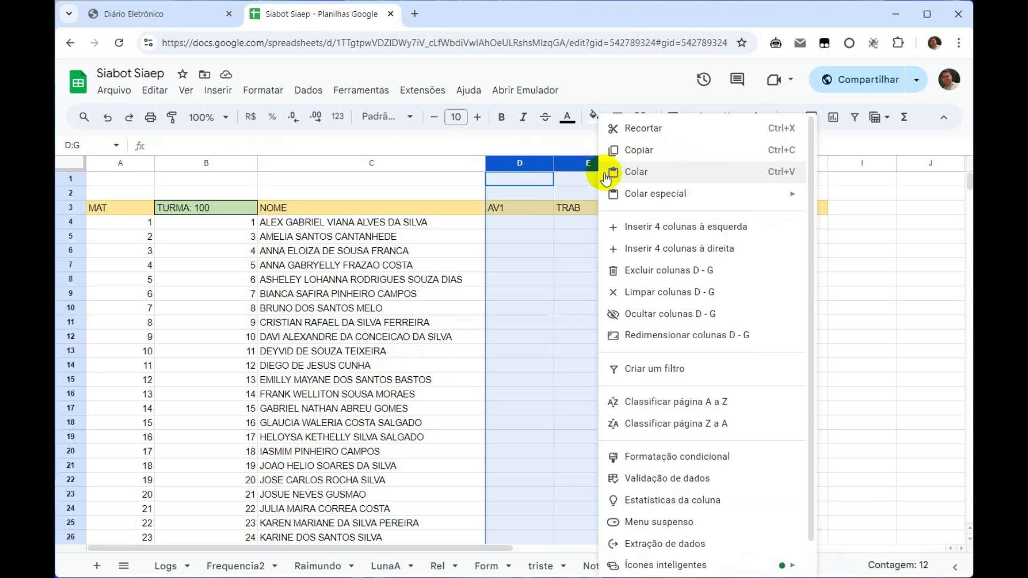
pyautogui.click(631, 268)
pyautogui.click(480, 255)
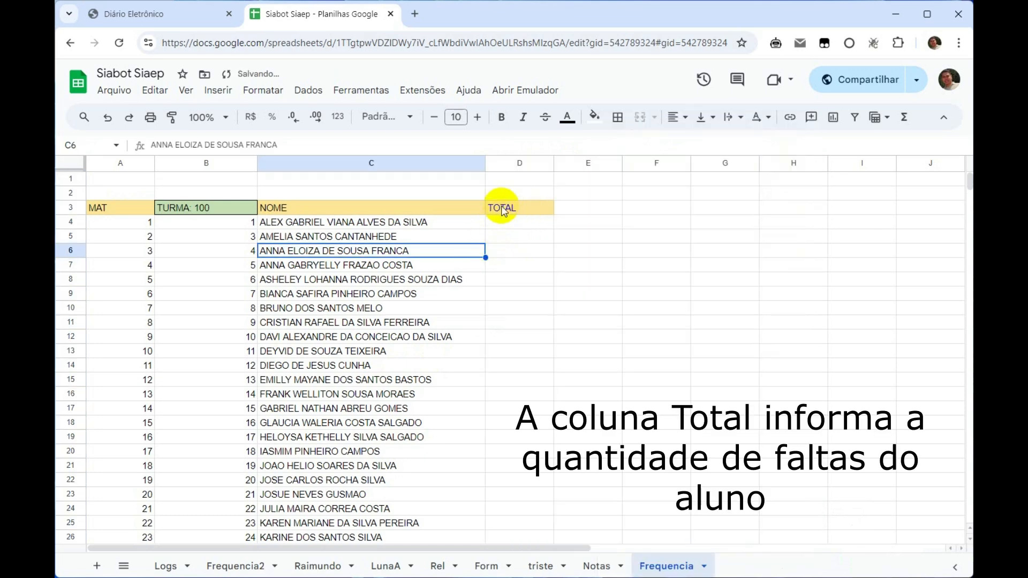
pyautogui.click(531, 229)
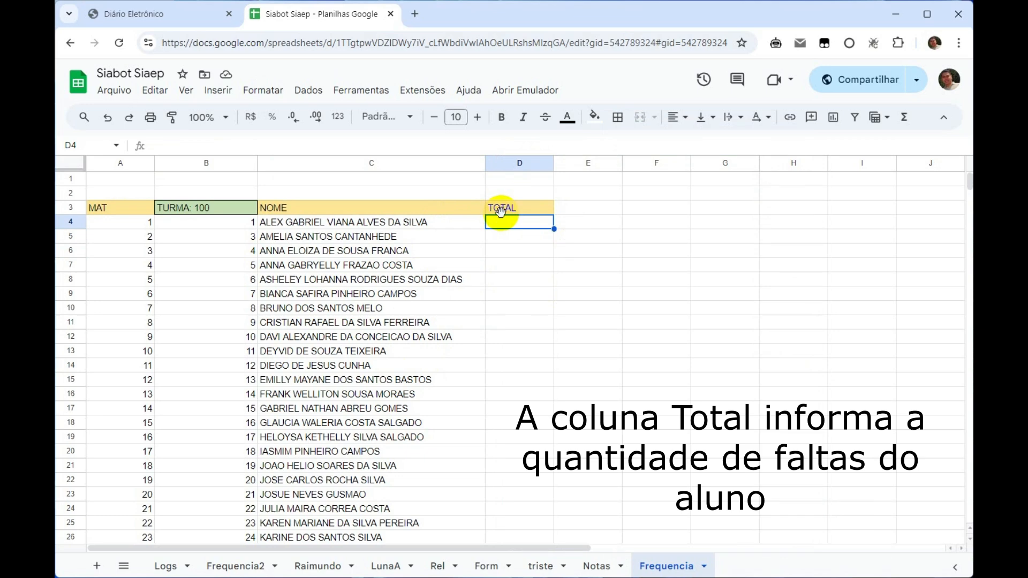
pyautogui.click(513, 208)
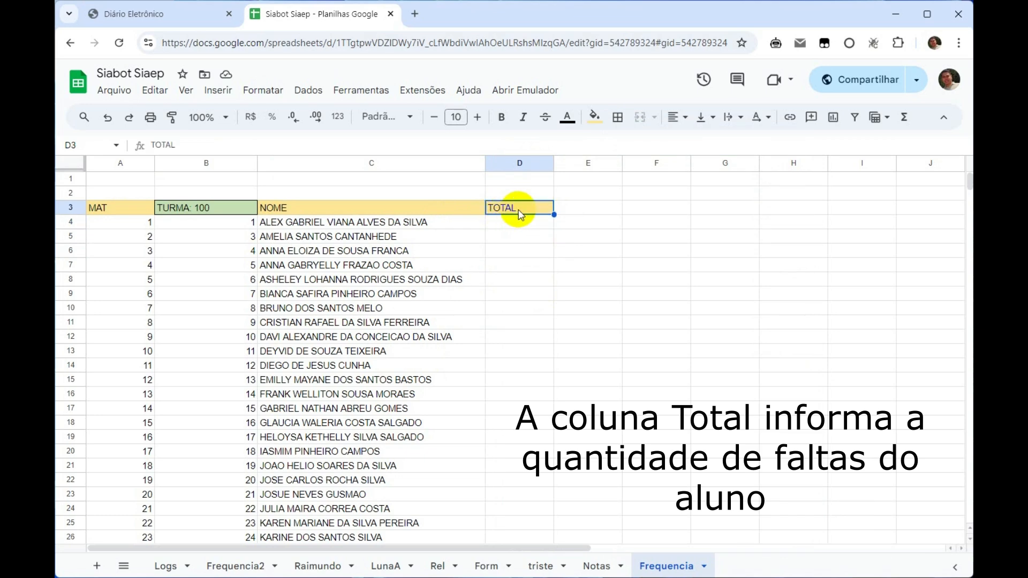
# Enter the date 10/09 in cell E3 beside TOTAL and centre cells E3:G3.
pyautogui.click(571, 213)
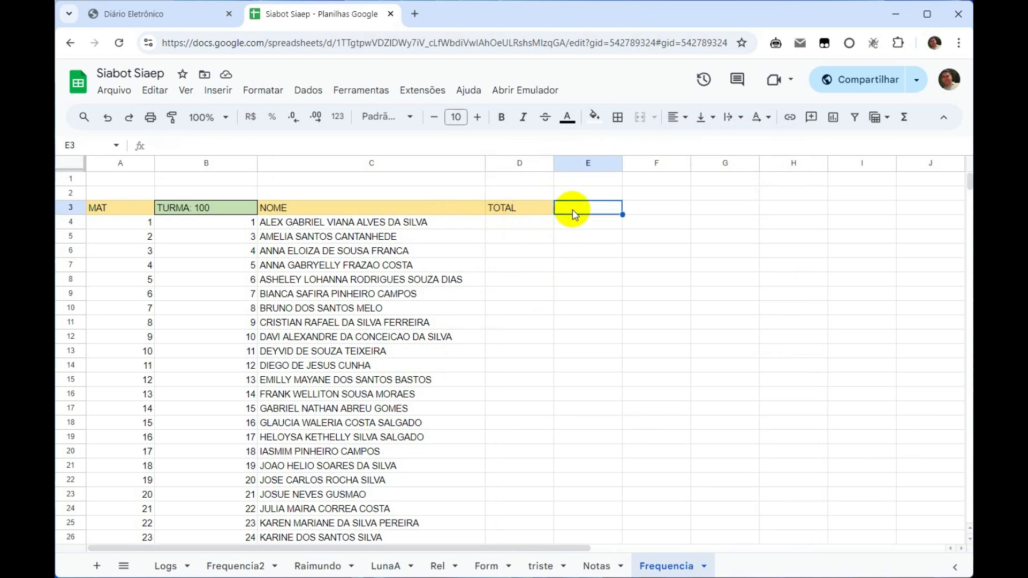
pyautogui.write('10/09')
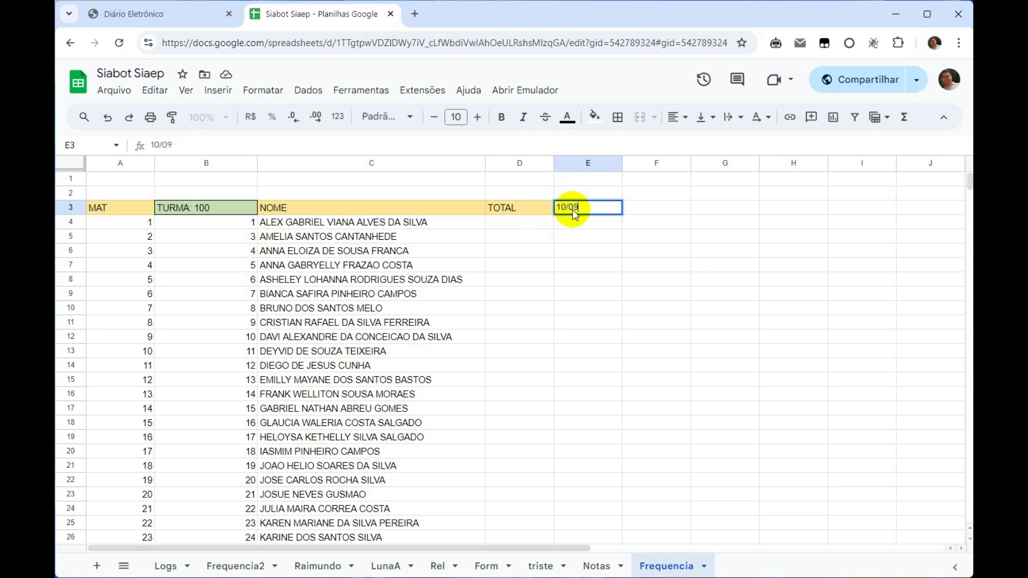
pyautogui.press('Return')
pyautogui.click(574, 210)
pyautogui.moveTo(582, 213); pyautogui.dragTo(690, 202)
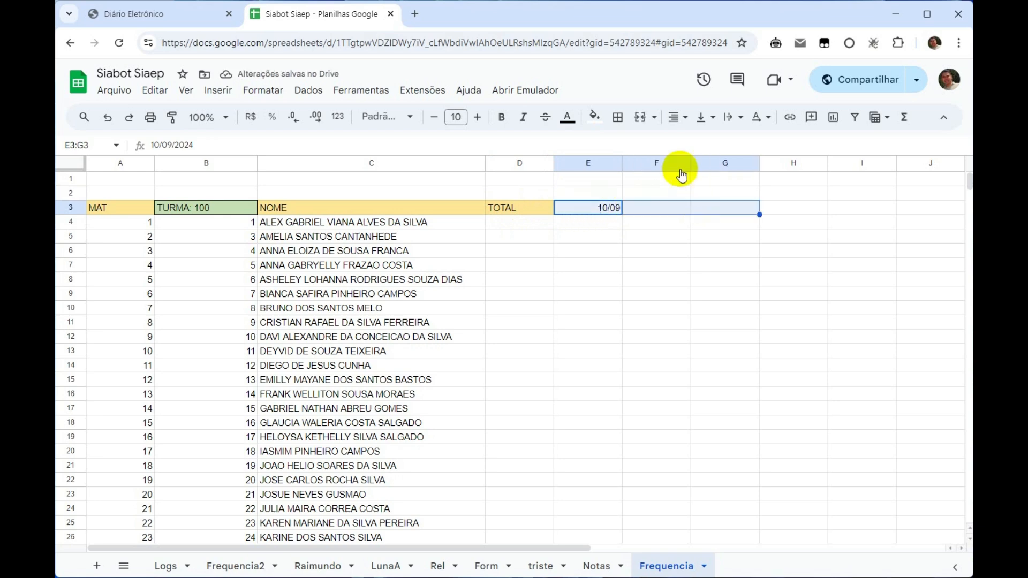
pyautogui.click(673, 117)
pyautogui.click(689, 136)
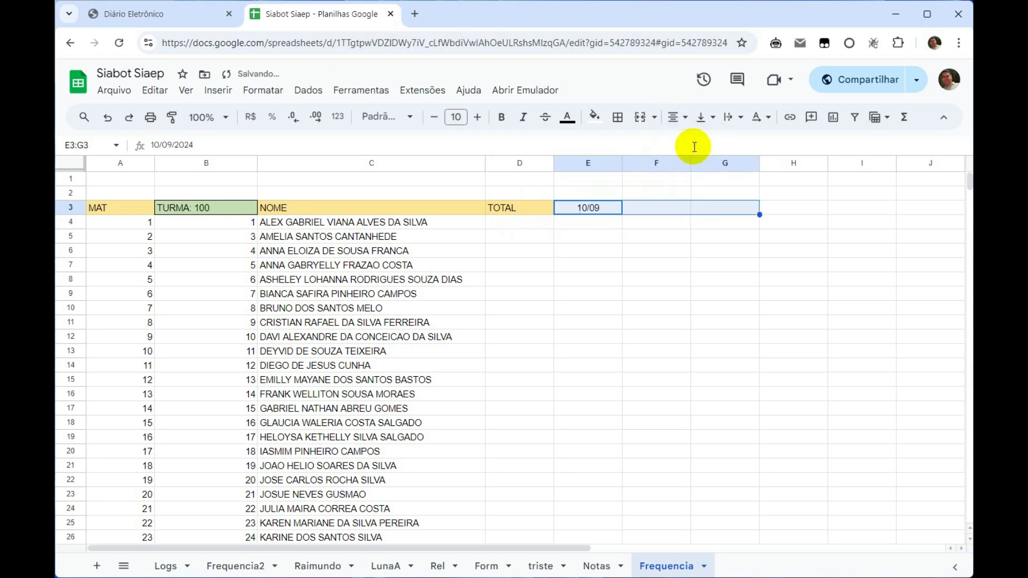
# Mark the first student of class 100 absent on 10/09 with a capital F in cell E4.
pyautogui.click(593, 230)
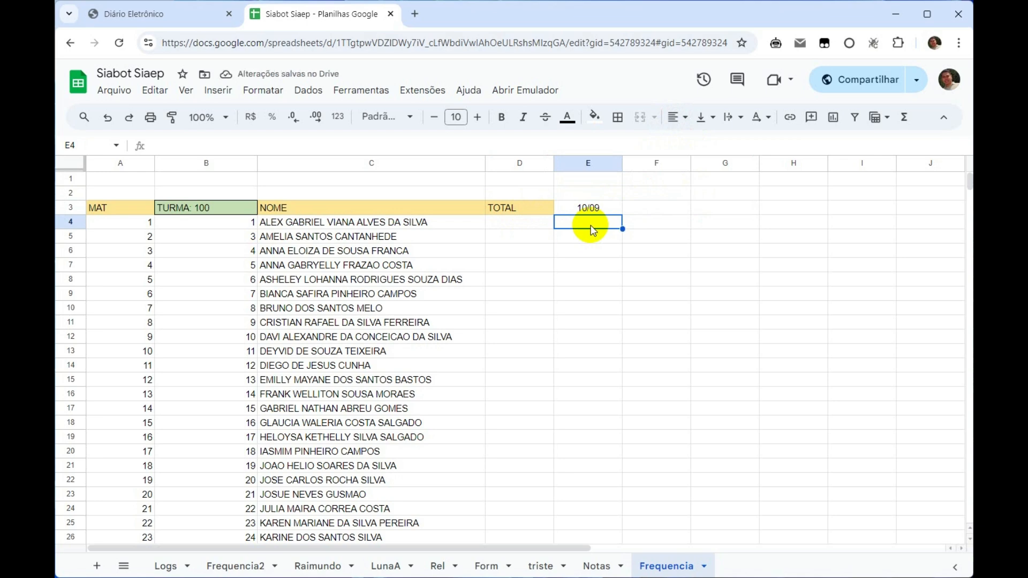
pyautogui.write('f')
pyautogui.press('Escape')
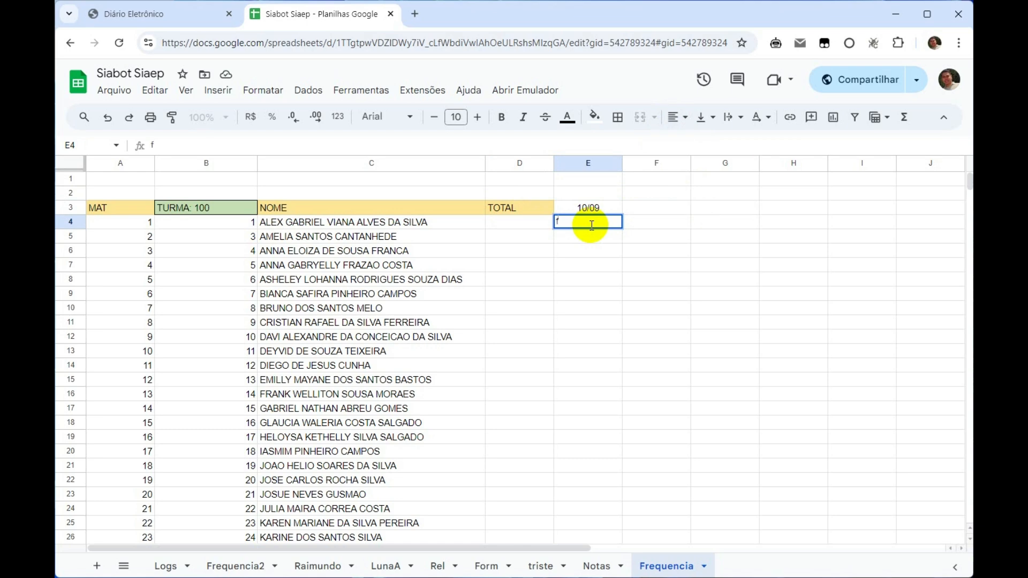
pyautogui.write('F')
pyautogui.press('Return')
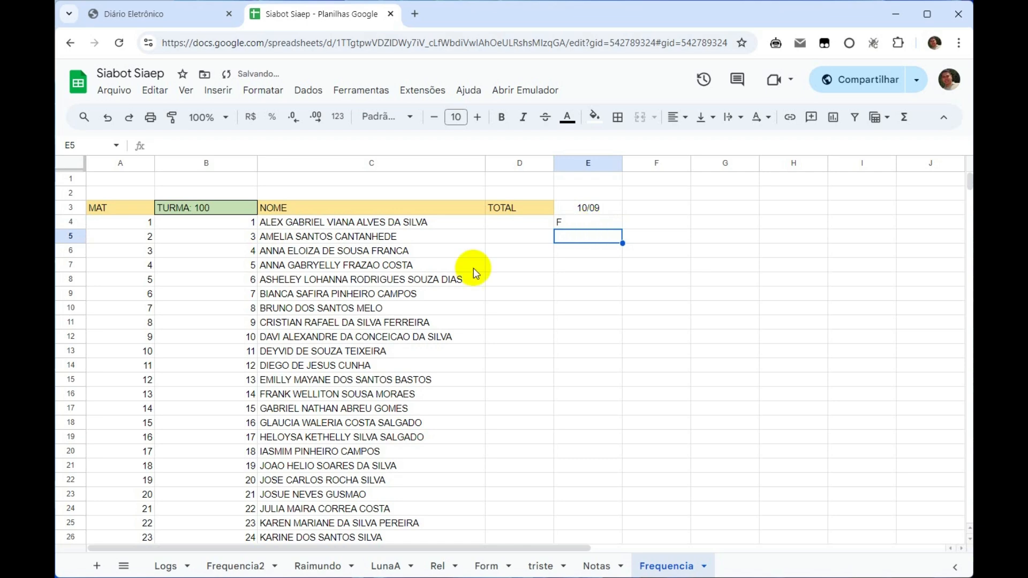
# Copy the presence symbol ◉ from cell E3 of the Frequencia2 sheet into cell E5 of the Frequencia sheet.
pyautogui.click(242, 565)
pyautogui.click(537, 210)
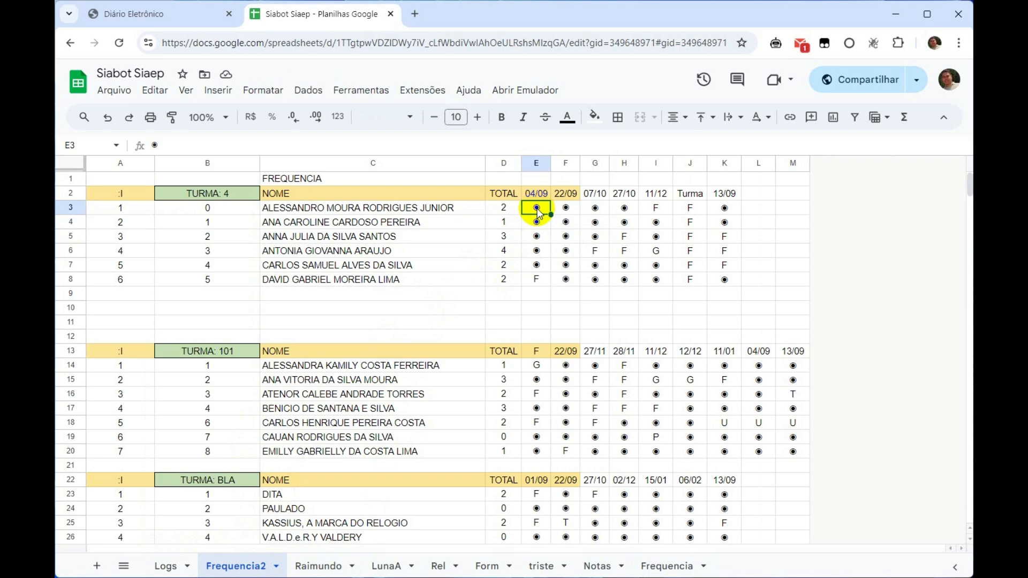
pyautogui.click(648, 566)
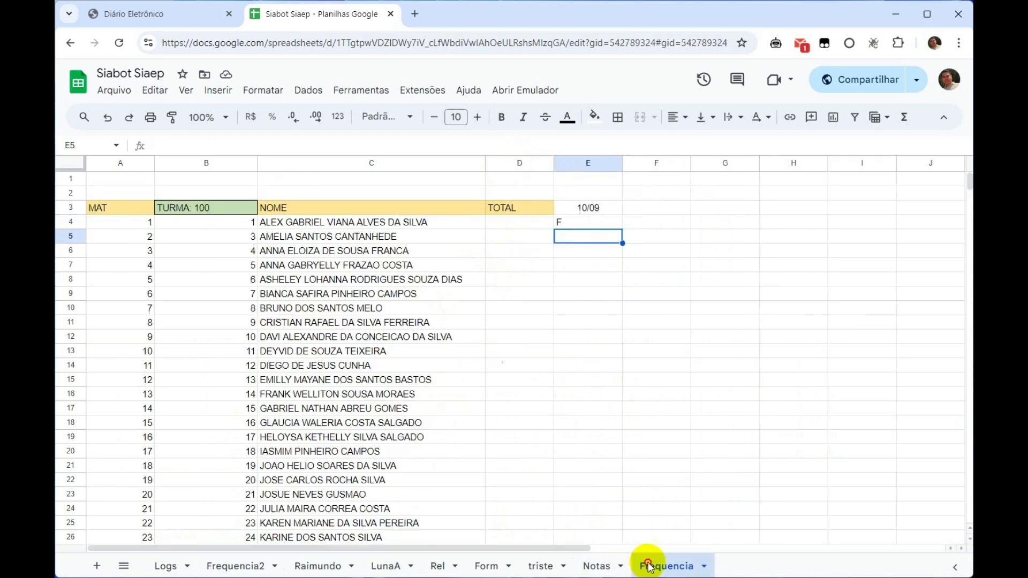
pyautogui.write('◉')
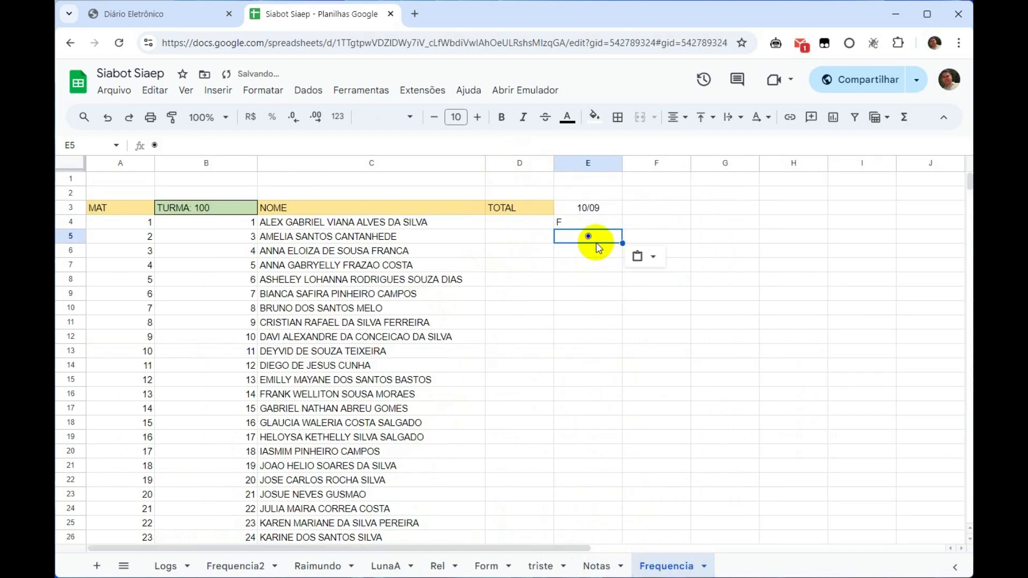
# Continue the 10/09 attendance marks with ◉ in E6, F in E7 and ◉ in E8.
pyautogui.press('Down')
pyautogui.write('◉')
pyautogui.press('Down')
pyautogui.write('F')
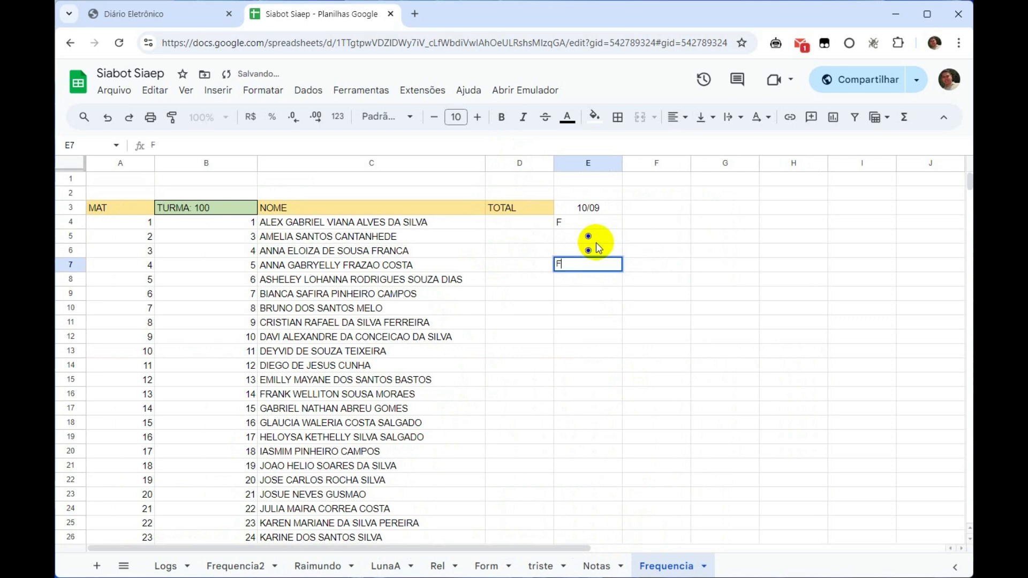
pyautogui.press('Return')
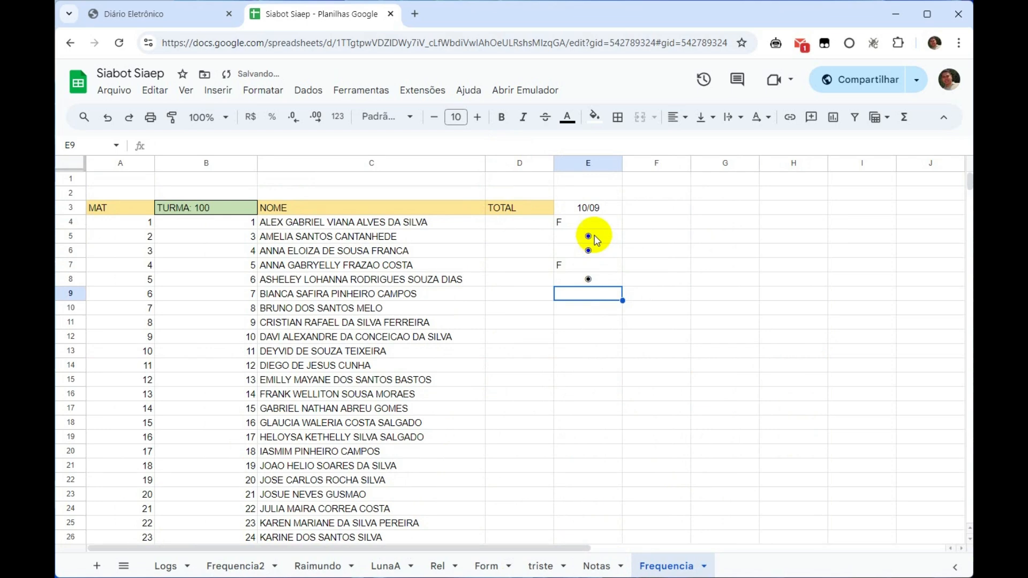
# Centre the contents of the attendance columns E to H horizontally.
pyautogui.moveTo(589, 161); pyautogui.dragTo(785, 248)
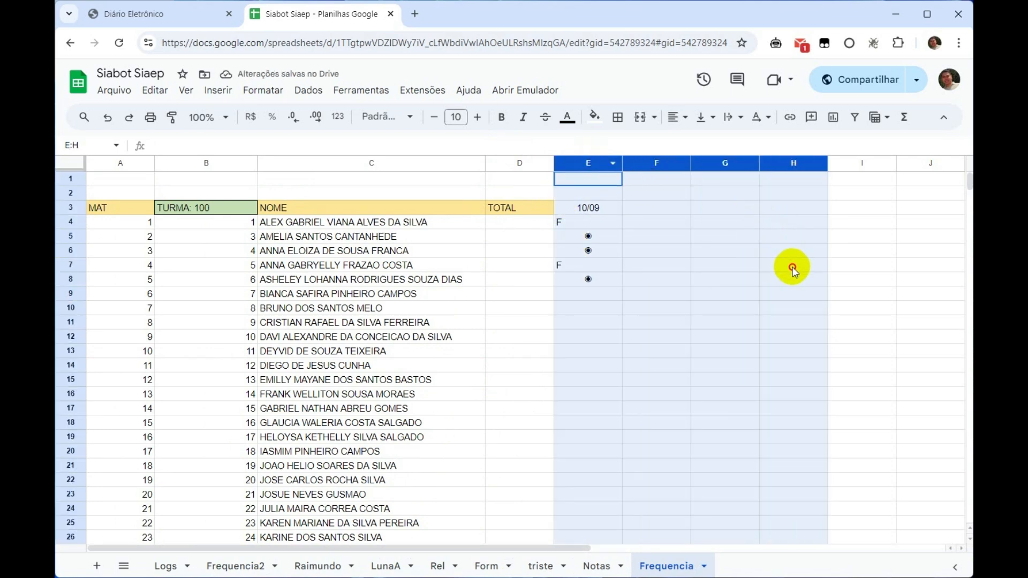
pyautogui.click(681, 116)
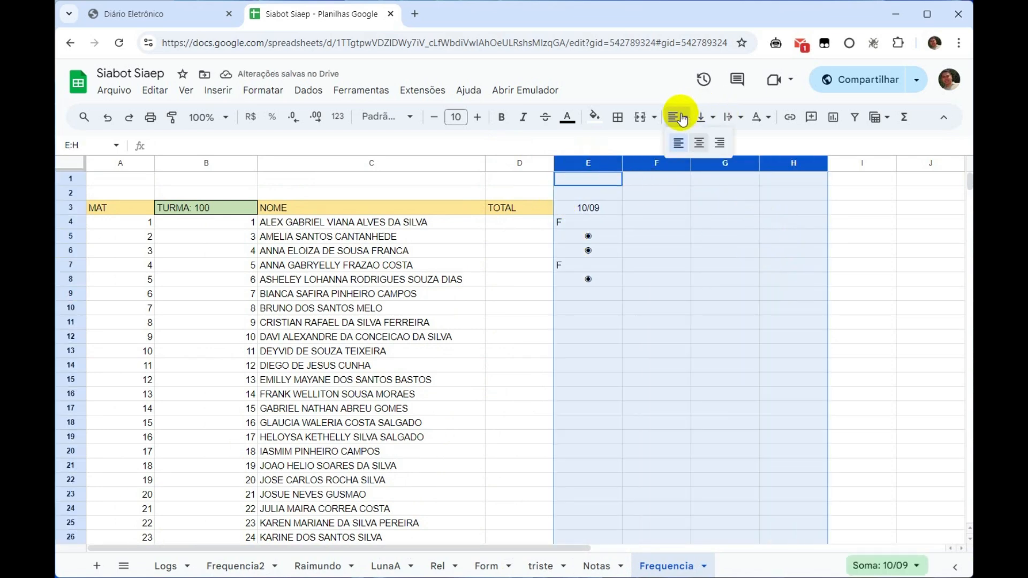
pyautogui.click(688, 142)
pyautogui.click(579, 342)
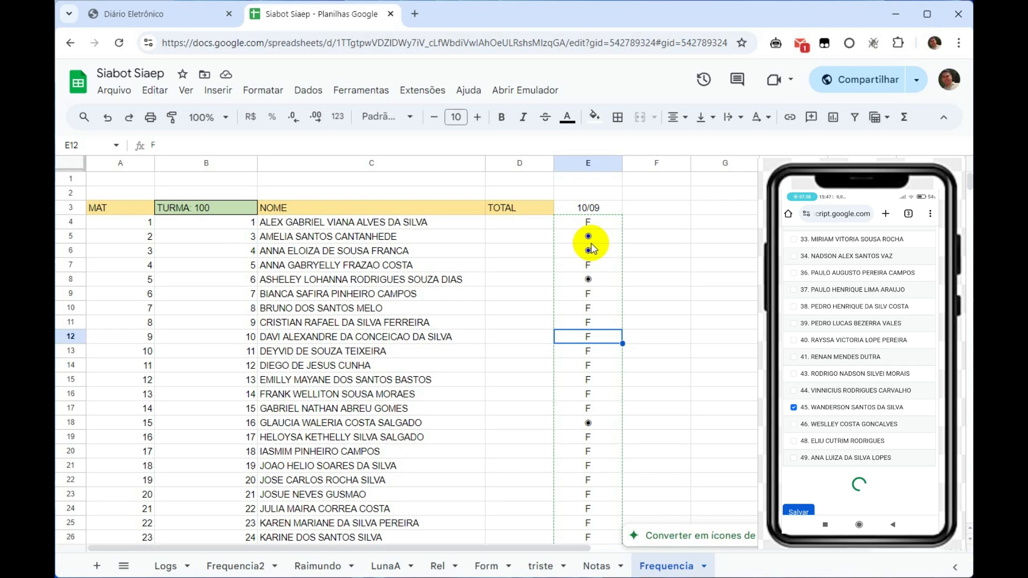
# Review the attendance marks and TOTAL column of class 100 down to its last student in row 48.
pyautogui.scroll(-10, 607, 308)
pyautogui.click(659, 368)
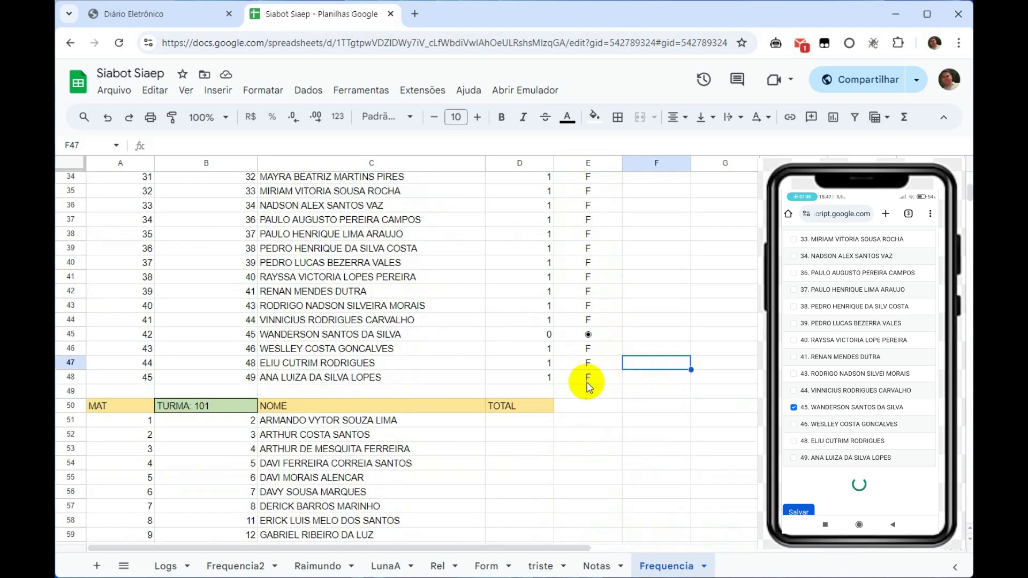
pyautogui.scroll(11, 589, 348)
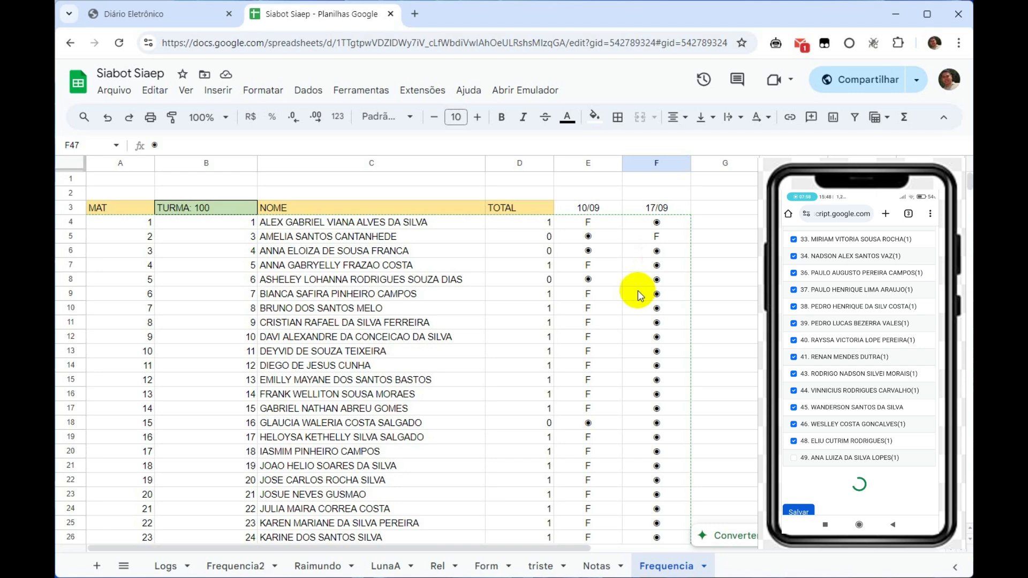
# Check class 100's attendance marks for 10/09 and 17/09 through to the start of the class 101 block.
pyautogui.scroll(-10, 642, 375)
pyautogui.click(723, 279)
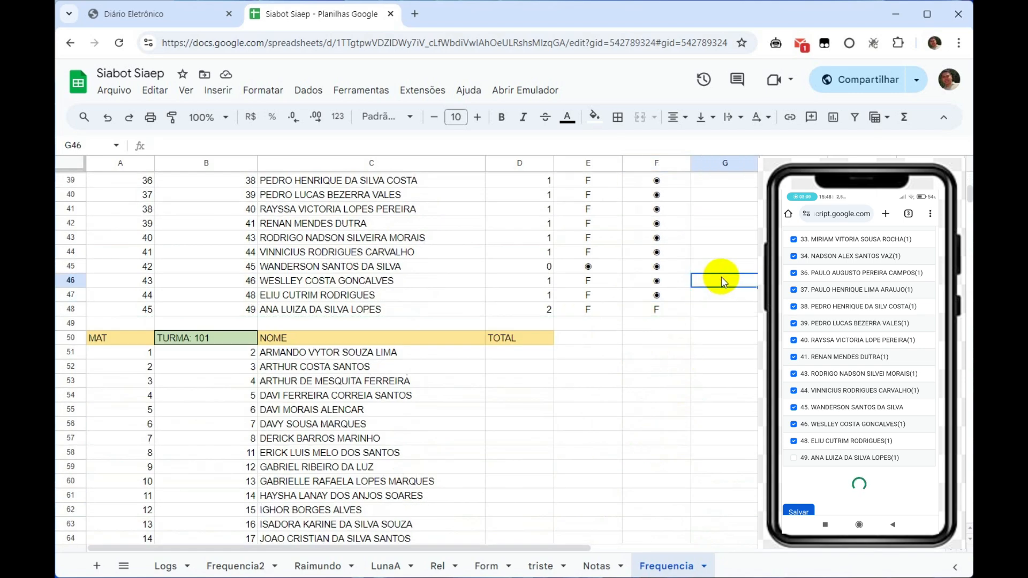
pyautogui.scroll(8, 602, 332)
pyautogui.scroll(3, 604, 334)
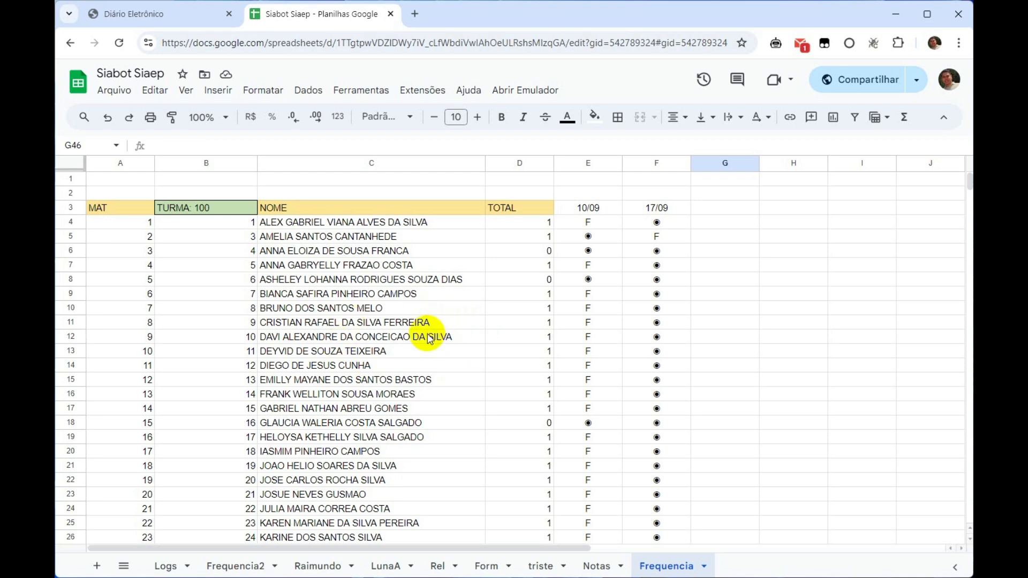
# Switch to the Diário Eletrônico page and run Gerar Listagem Geral from the SiaBot extension.
pyautogui.click(199, 14)
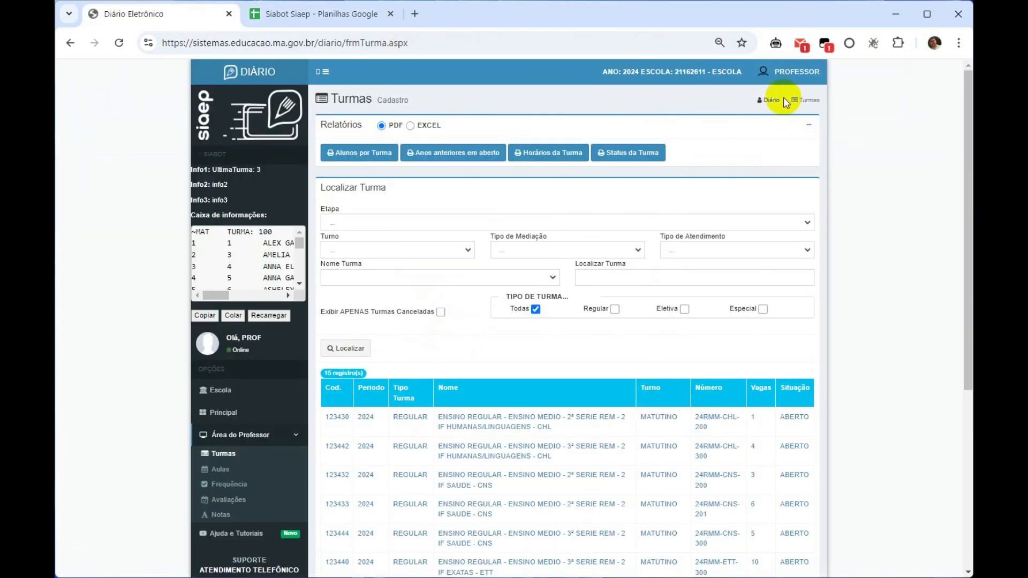
pyautogui.click(776, 42)
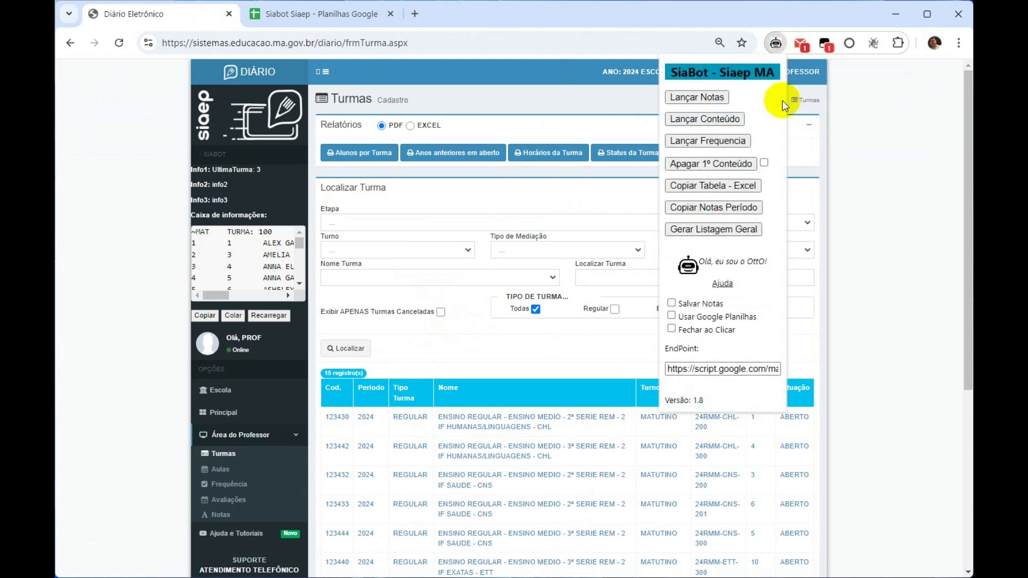
pyautogui.click(726, 229)
# Return to the Siabot Siaep spreadsheet and show the Notas sheet with the class 100 grades.
pyautogui.click(375, 17)
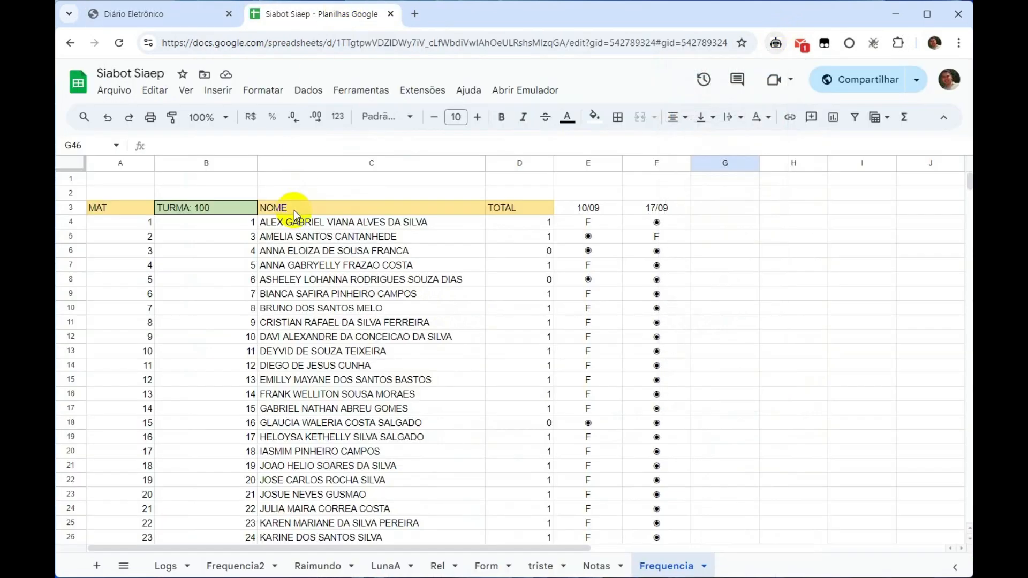
pyautogui.click(597, 565)
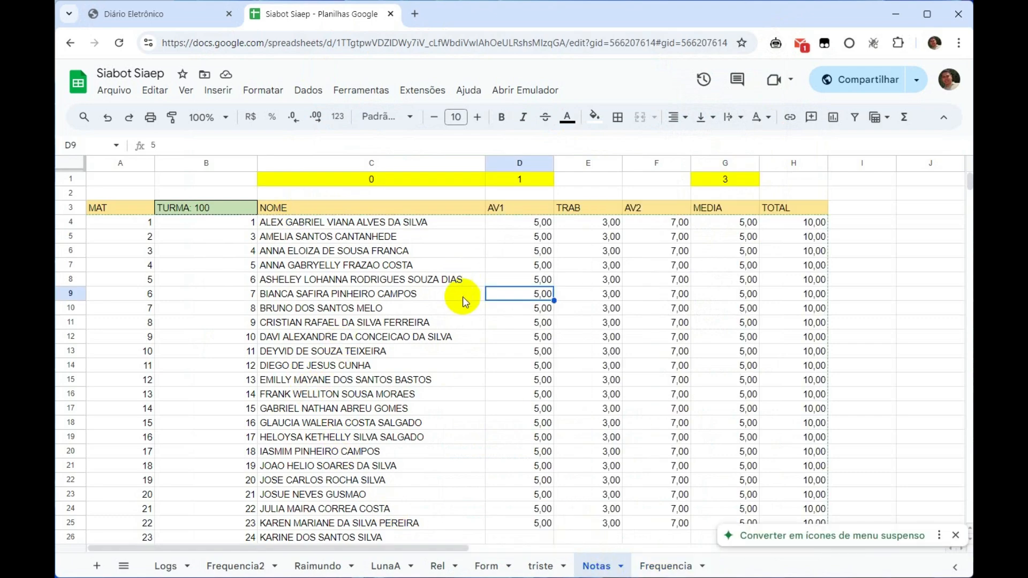